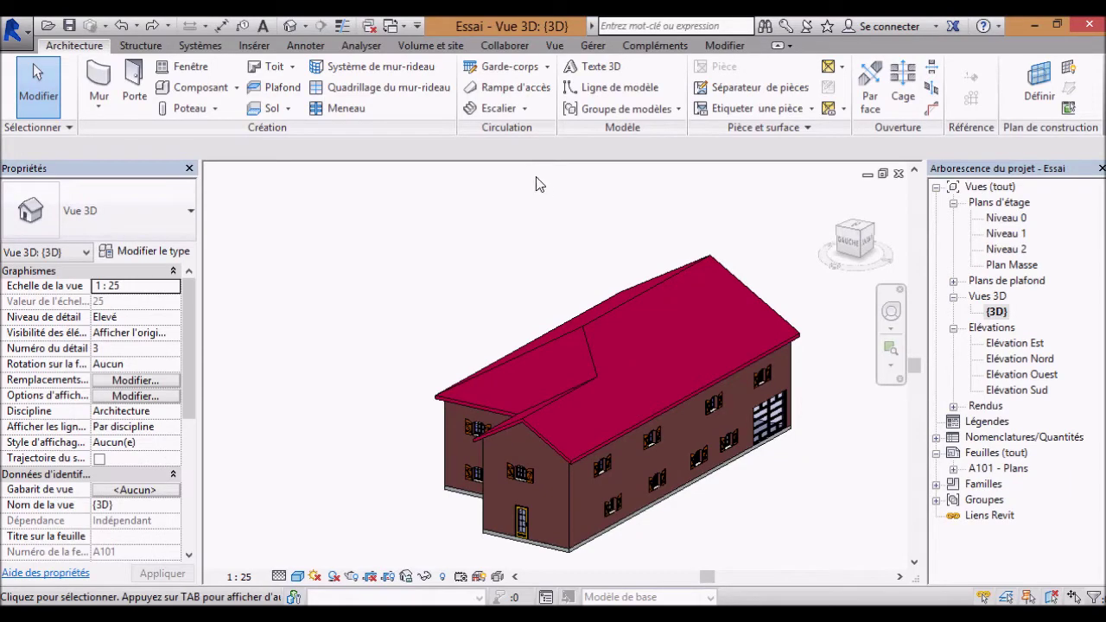
Orbit the Essai house in 3D, then select the roof and open its context menu
mouse_move(714, 545)
shift+middle_down()
mouse_move(753, 308)
mouse_move(716, 550)
mouse_move(723, 521)
shift+middle_up()
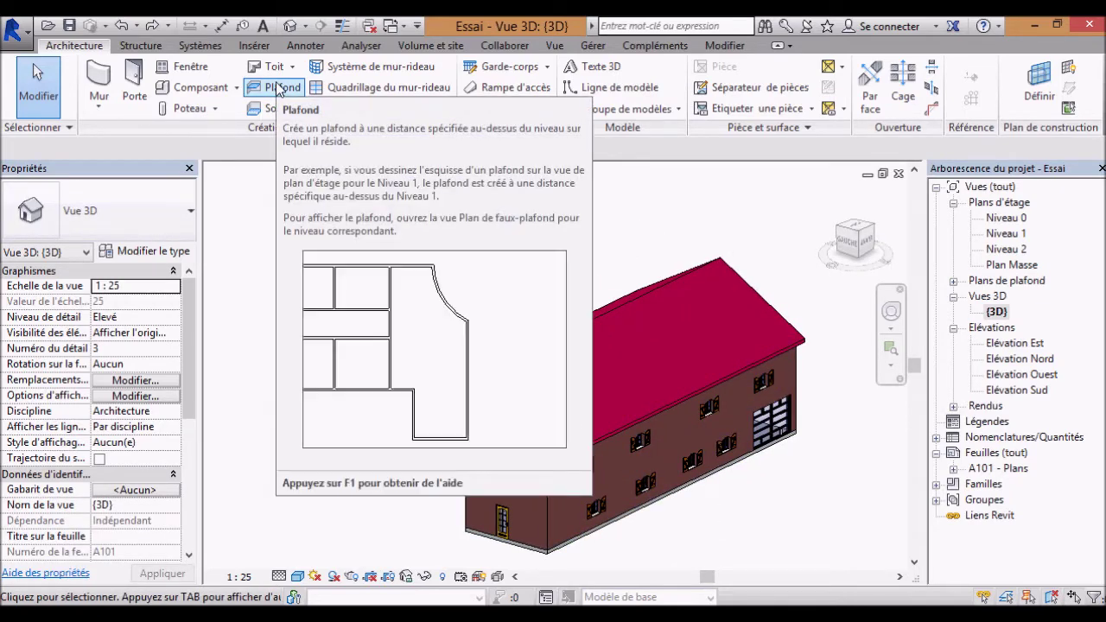
shift+middle_drag(514, 248, 556, 267)
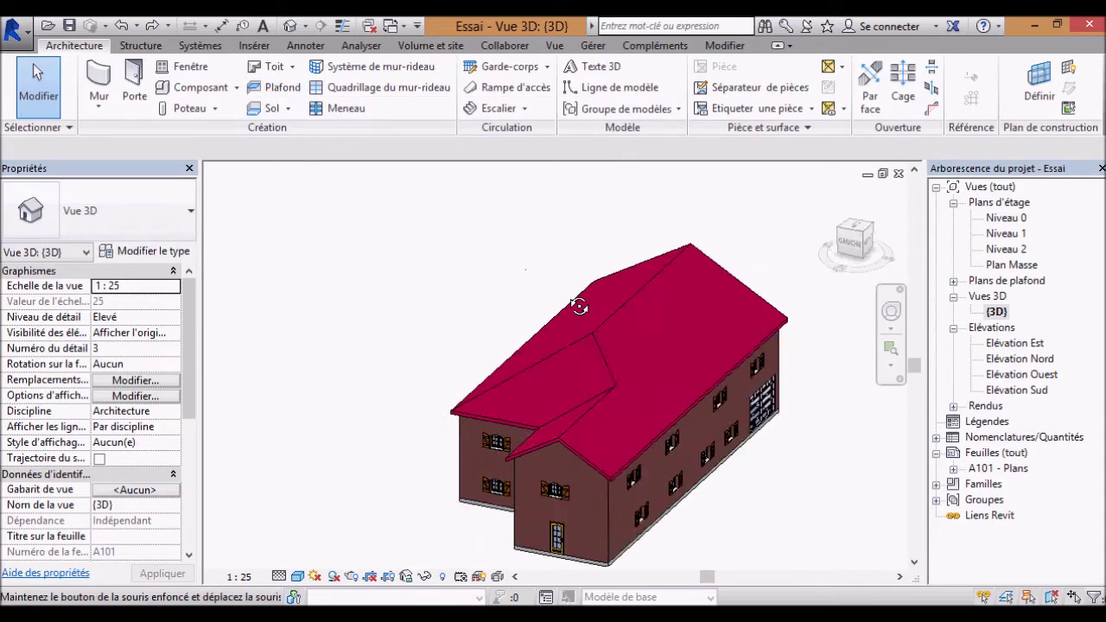
click(616, 313)
right_click(615, 313)
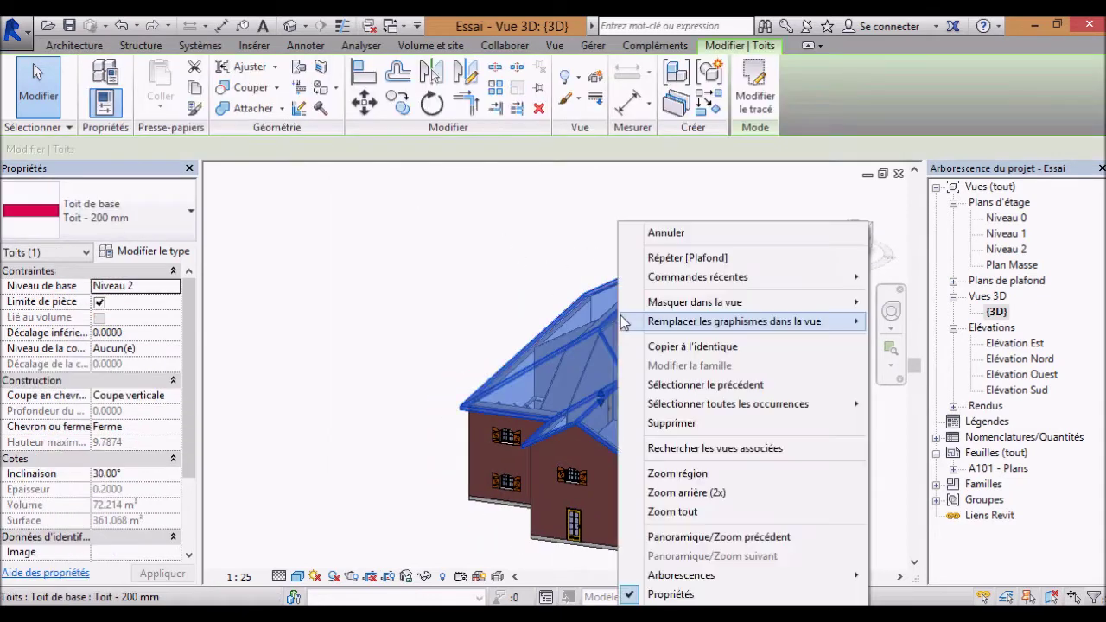
Hide the roof via Masquer dans la vue > Élément, then select an interior Générique - Int. 70 mm wall
click(912, 301)
mouse_move(429, 294)
shift+middle_down()
mouse_move(452, 392)
mouse_move(337, 329)
shift+middle_up()
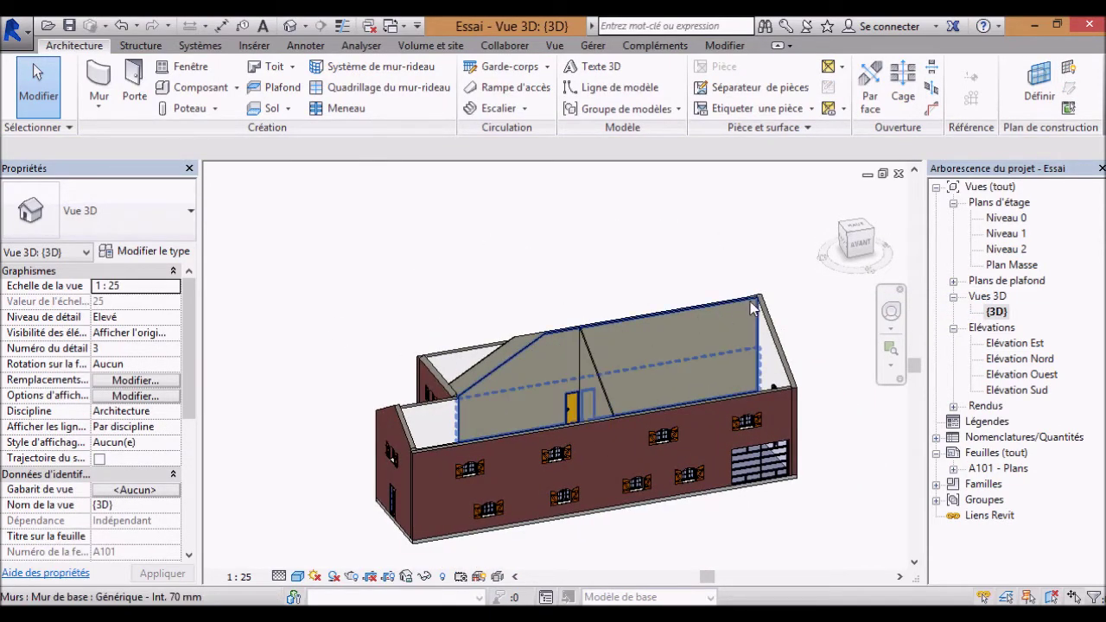
mouse_move(440, 406)
shift+middle_down()
mouse_move(679, 402)
mouse_move(679, 368)
shift+middle_up()
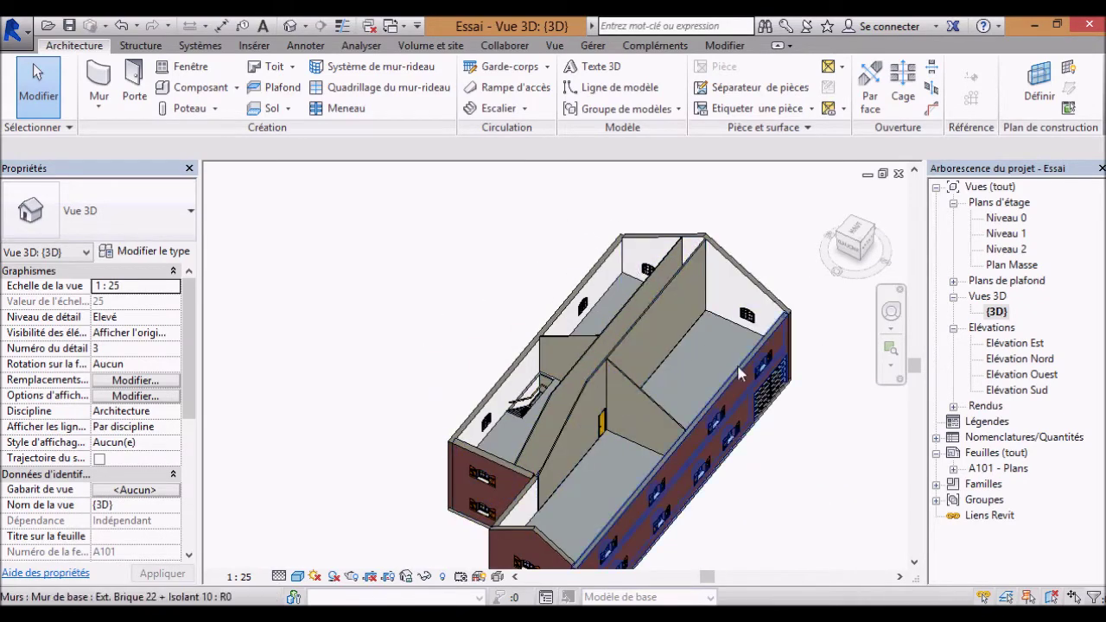
shift+middle_drag(743, 354, 750, 352)
shift+middle_drag(538, 419, 510, 399)
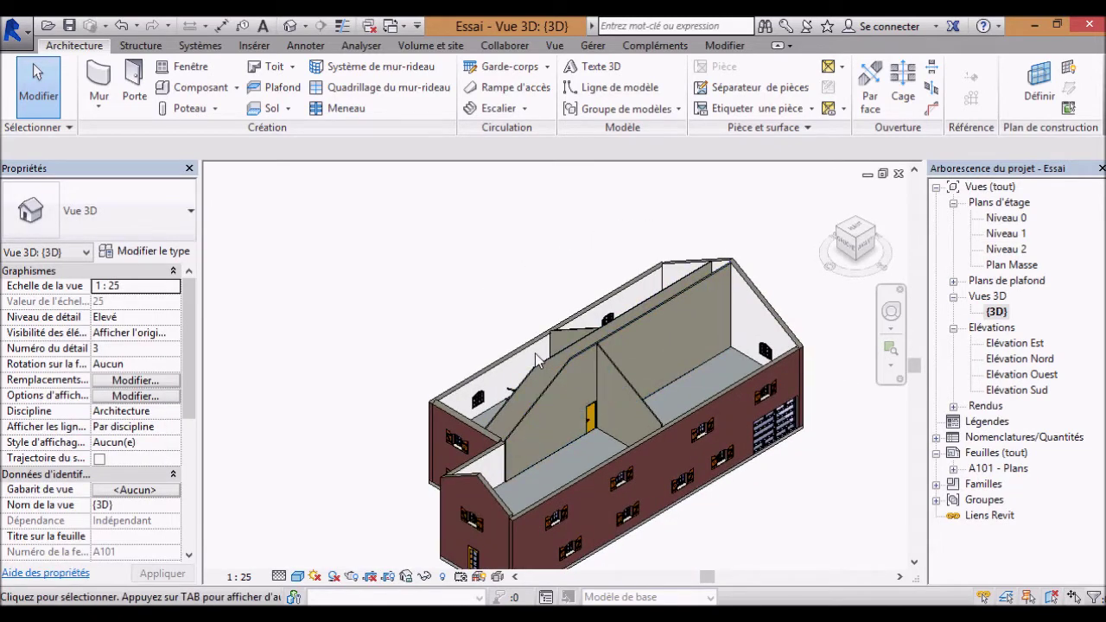
shift+middle_drag(531, 393, 602, 338)
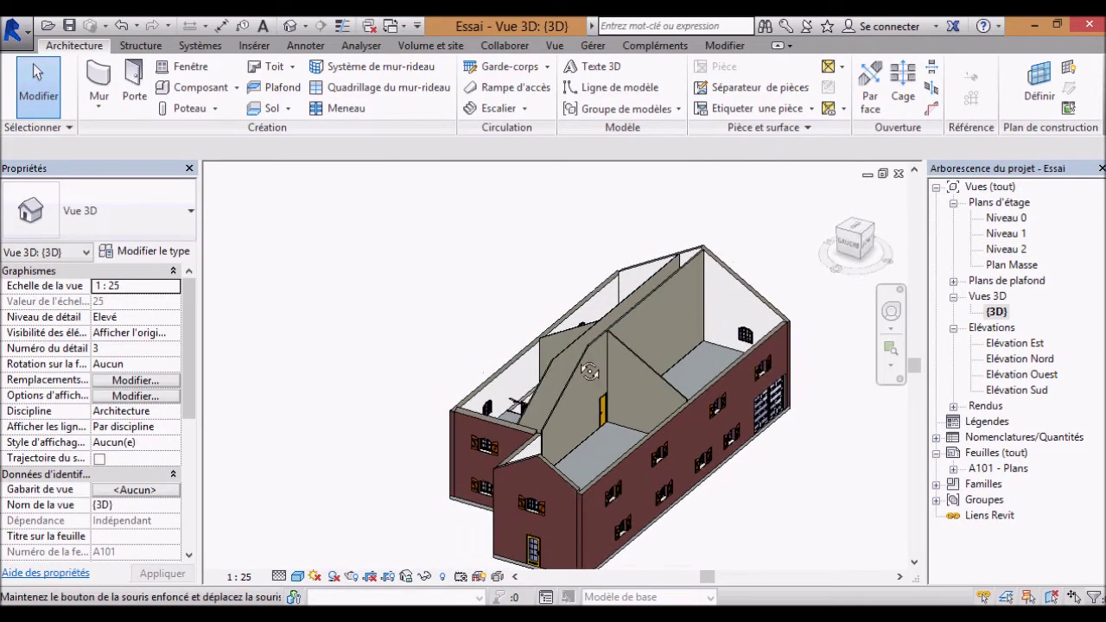
click(602, 339)
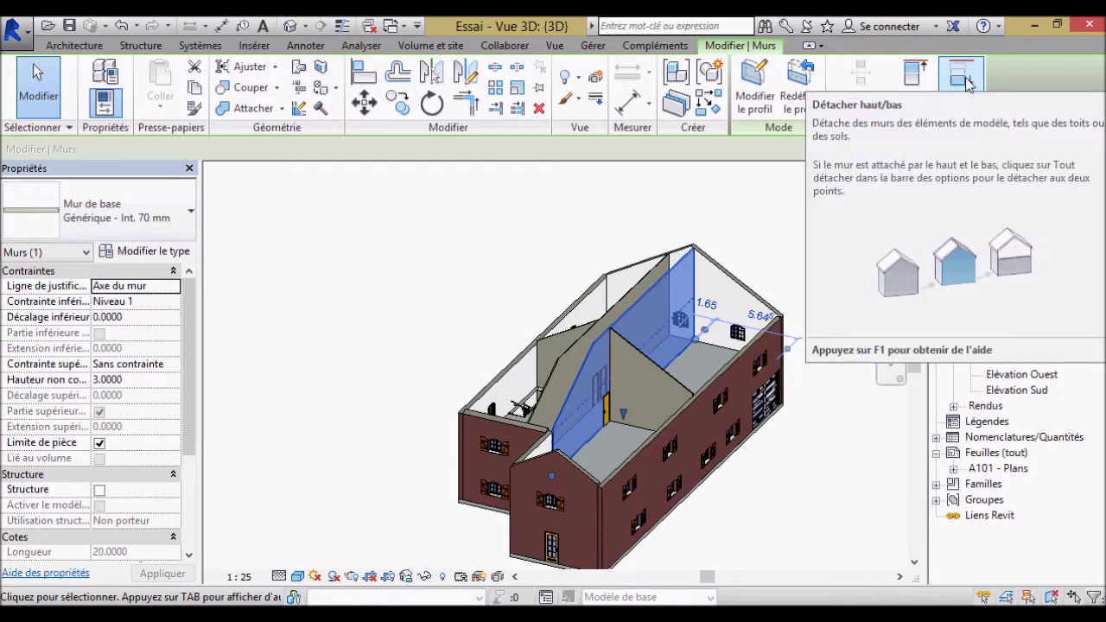
Restore the roof using Afficher les éléments cachés and Afficher dans la vue > Élément
click(387, 514)
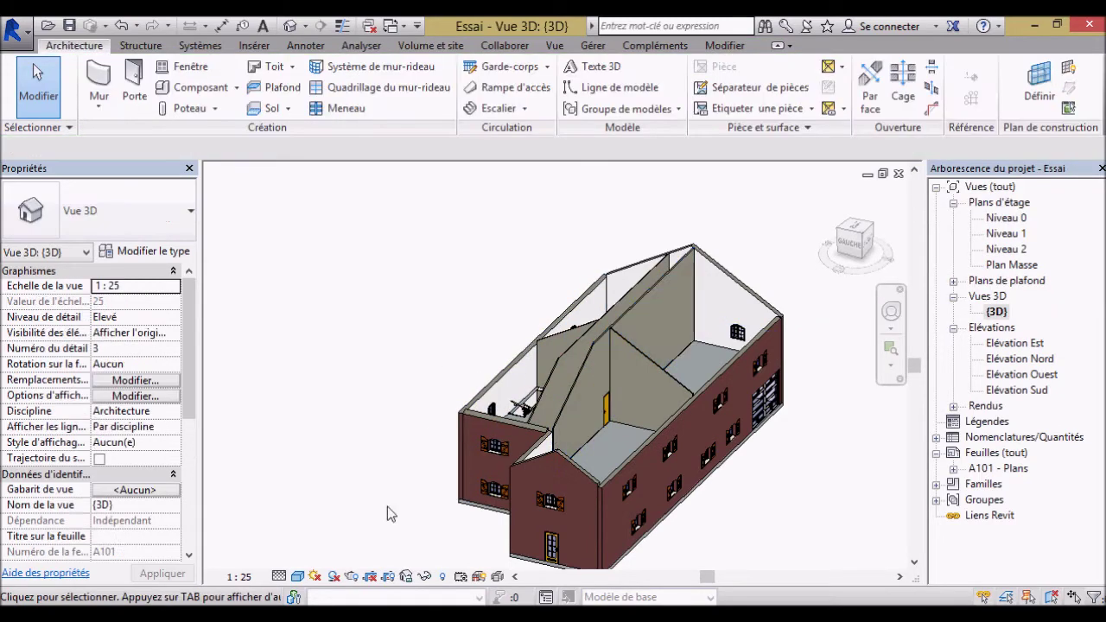
click(442, 576)
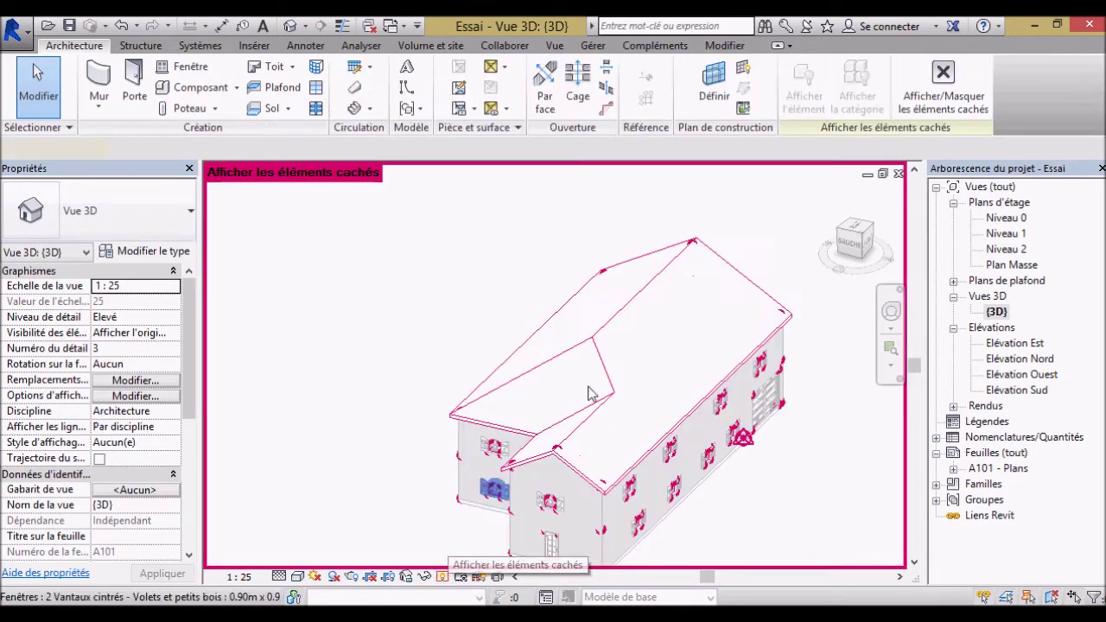
right_click(675, 264)
mouse_move(752, 284)
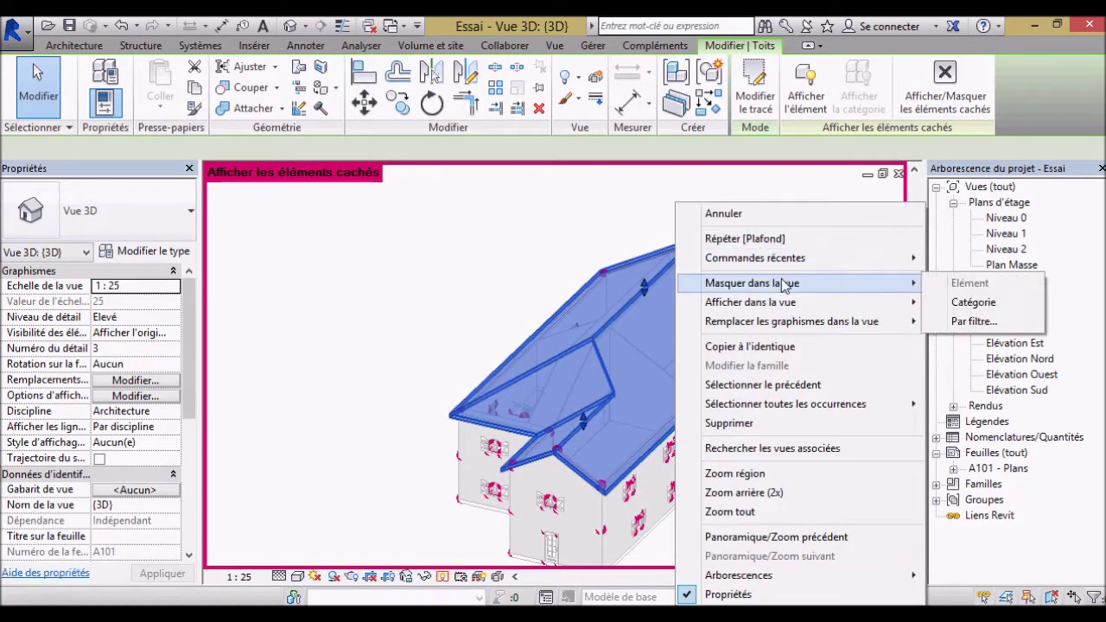
click(960, 299)
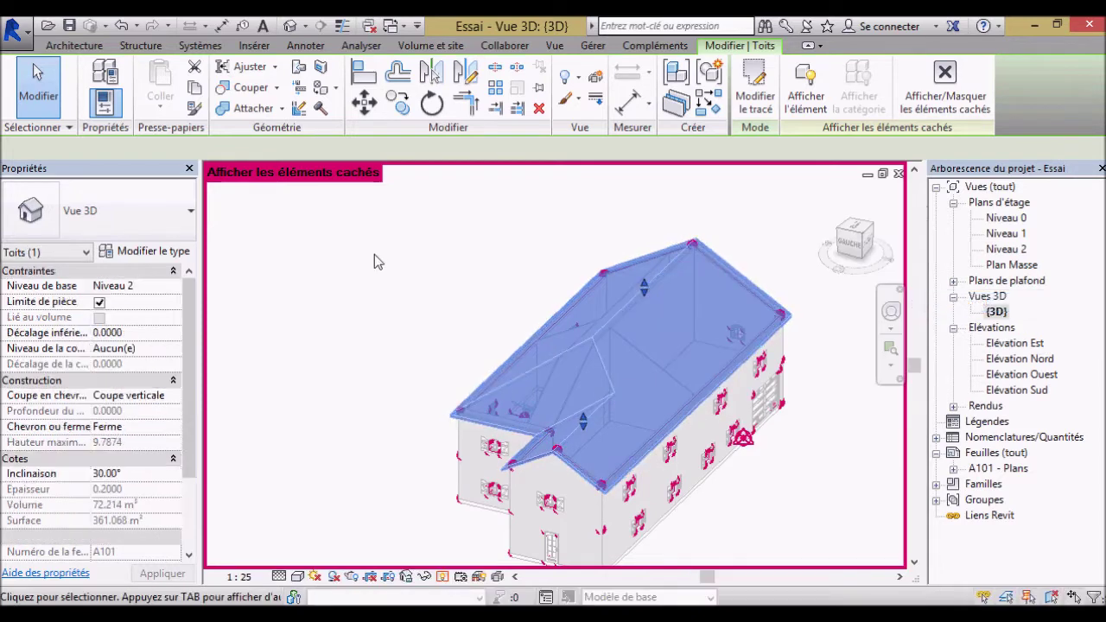
click(442, 576)
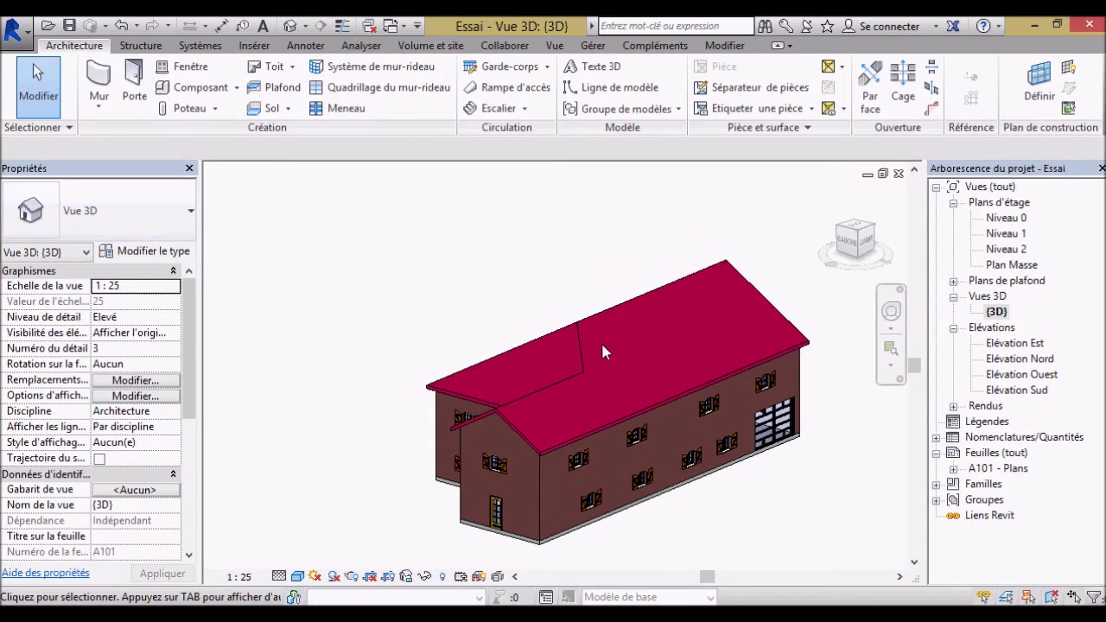
scroll(545, 335, up, 2)
Switch the 3D view to the Image filaire wireframe visual style
scroll(557, 348, up, 2)
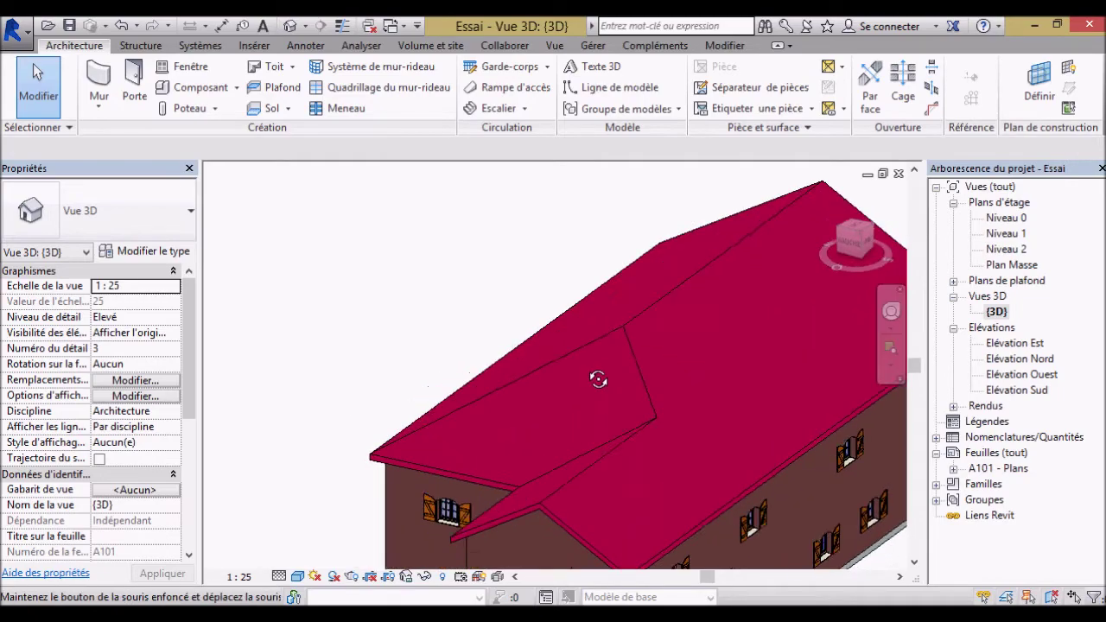
click(297, 577)
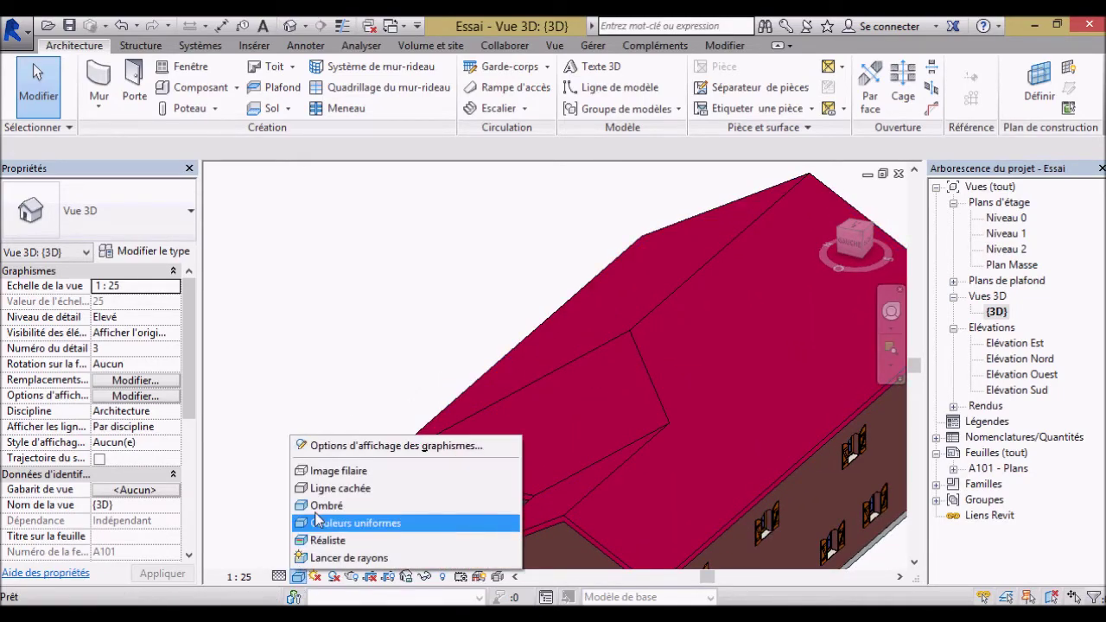
click(333, 471)
mouse_move(270, 424)
shift+middle_down()
mouse_move(320, 435)
mouse_move(380, 423)
shift+middle_up()
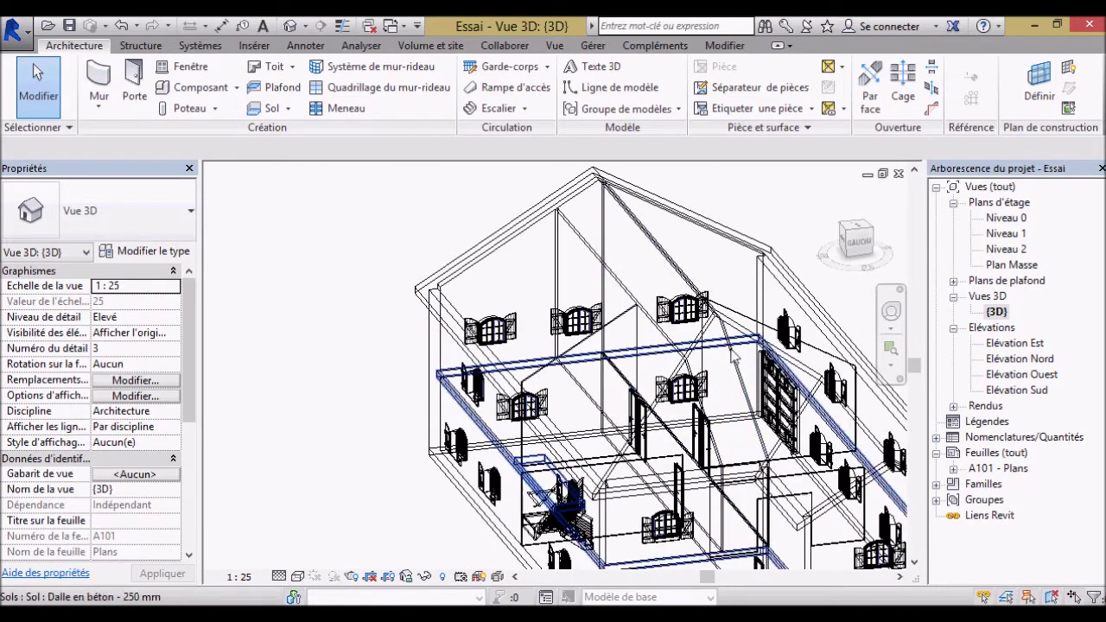
Detach each interior wall's top from the roof with Détacher haut/bas
click(729, 347)
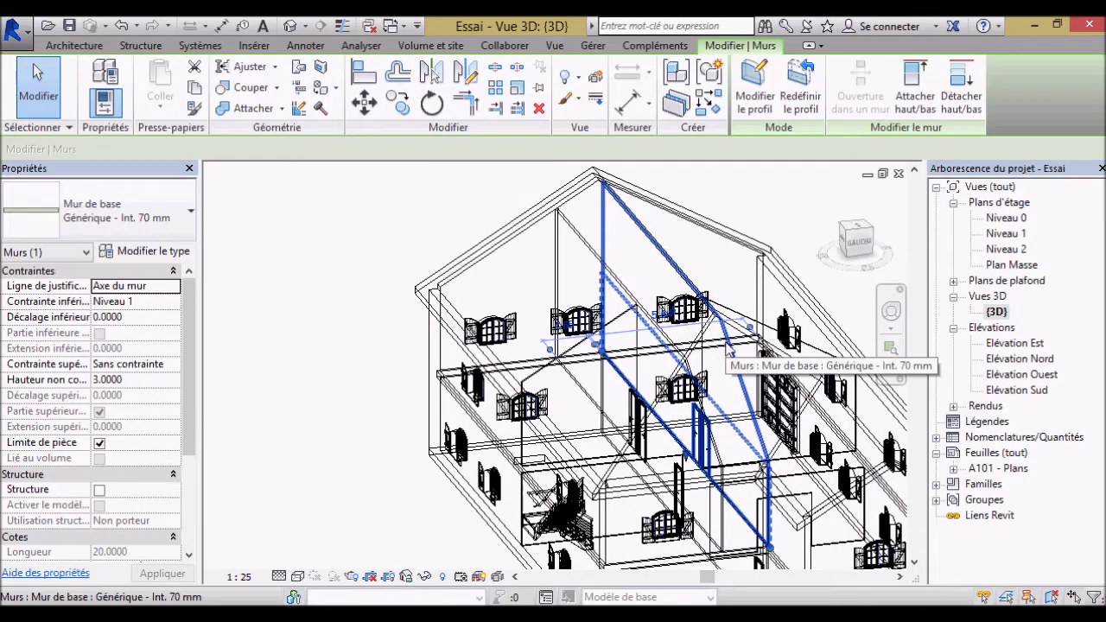
click(974, 87)
click(425, 293)
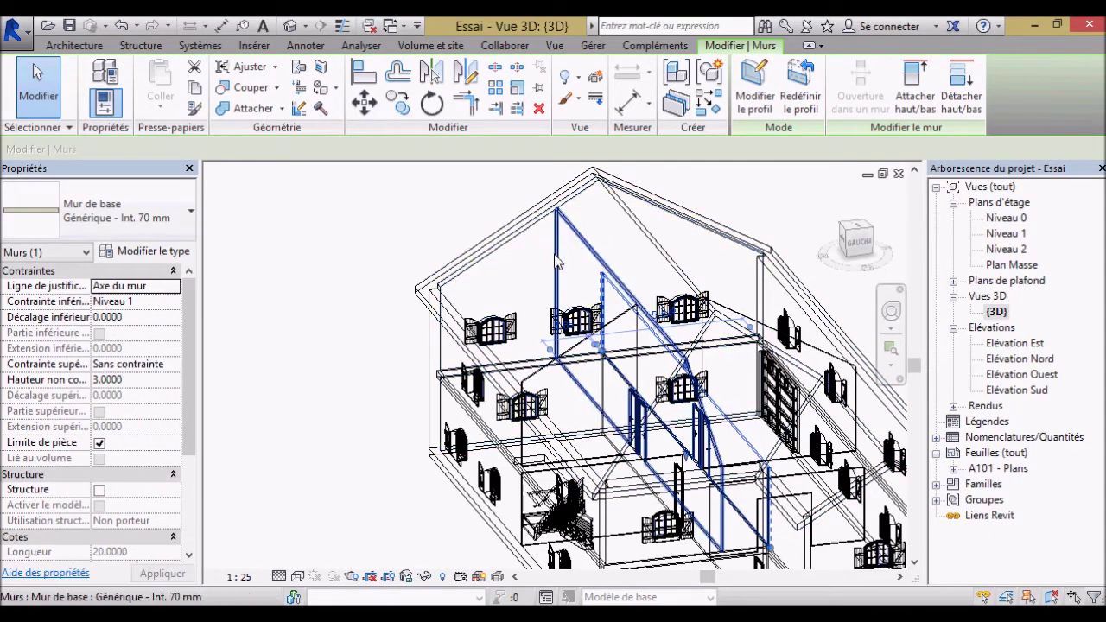
click(962, 86)
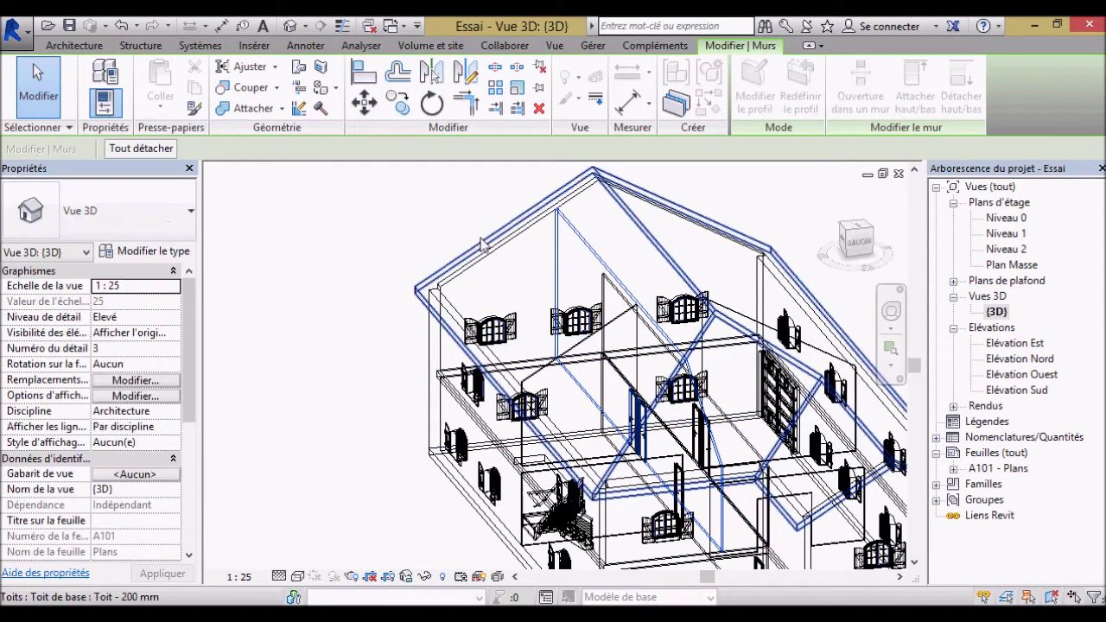
click(415, 307)
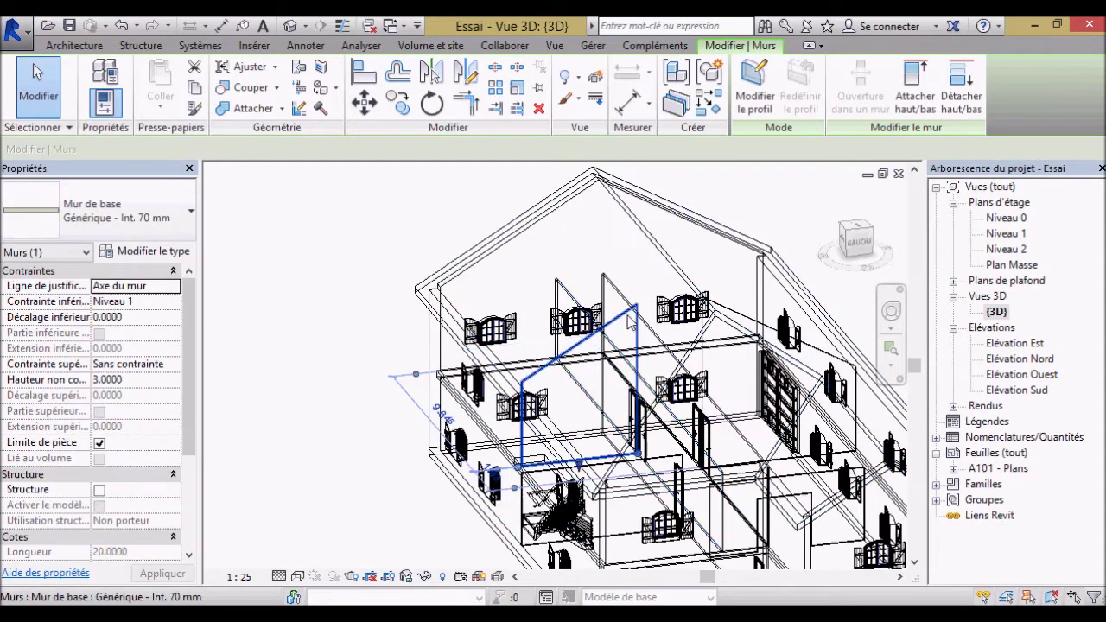
click(961, 86)
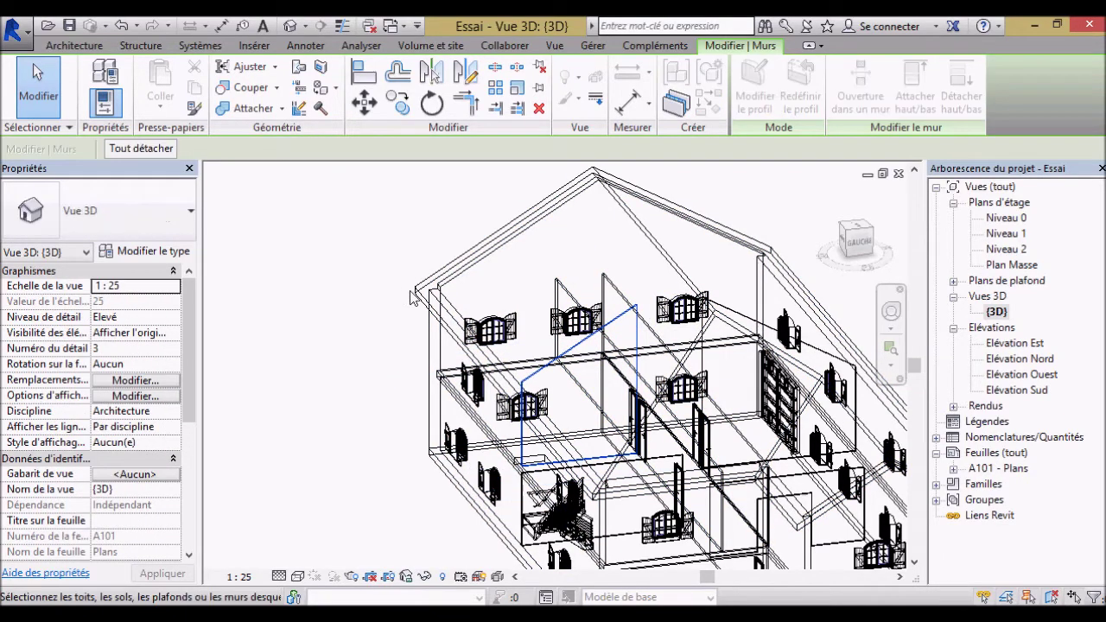
click(670, 333)
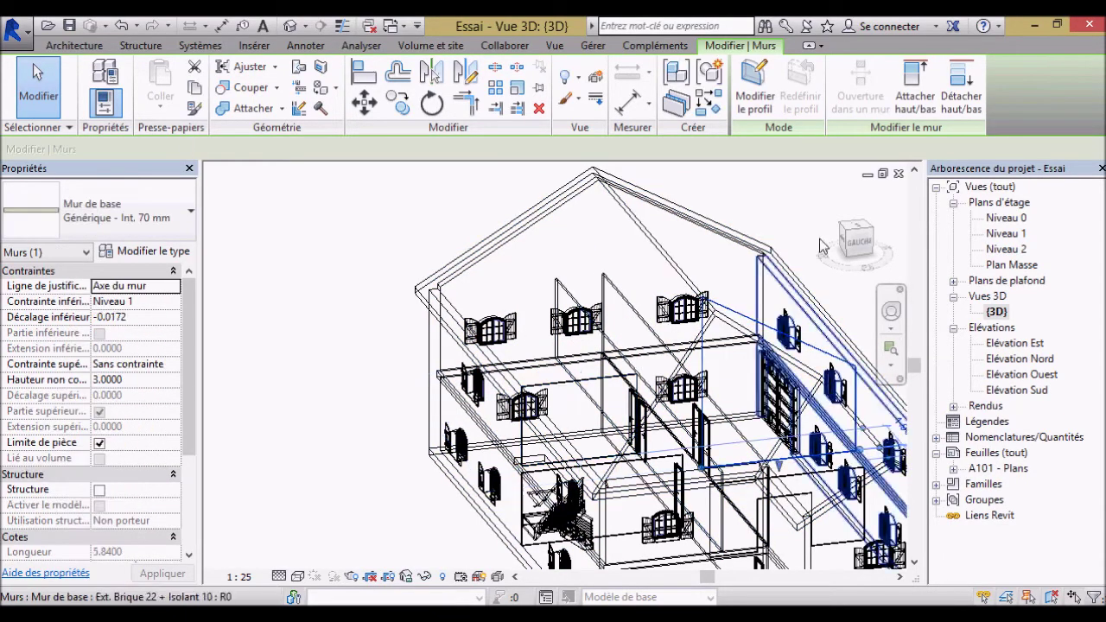
click(962, 86)
click(531, 250)
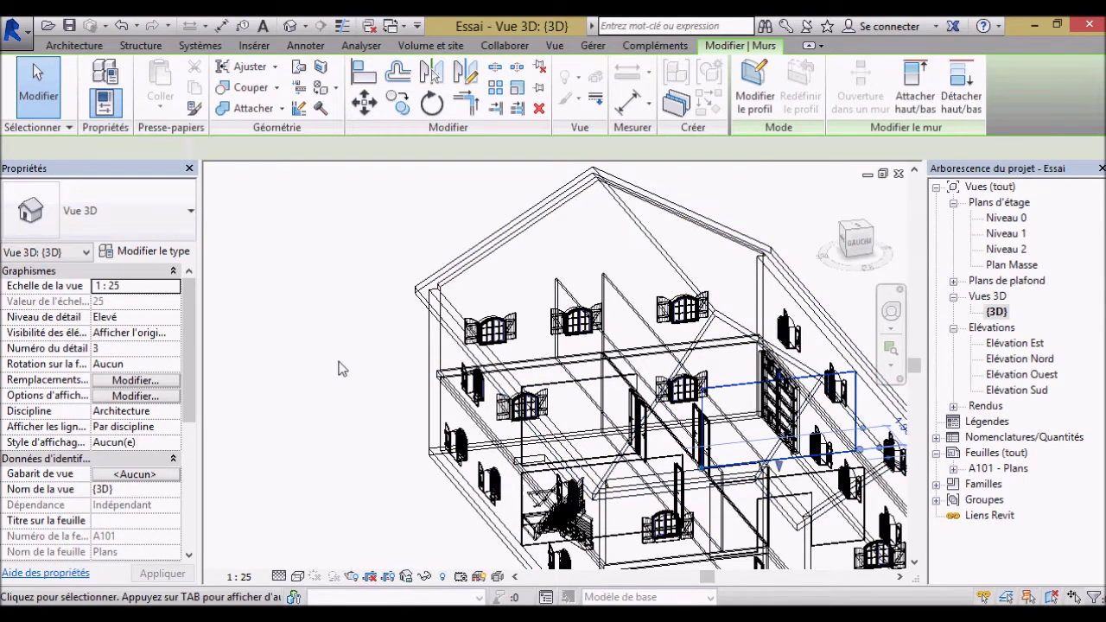
click(297, 576)
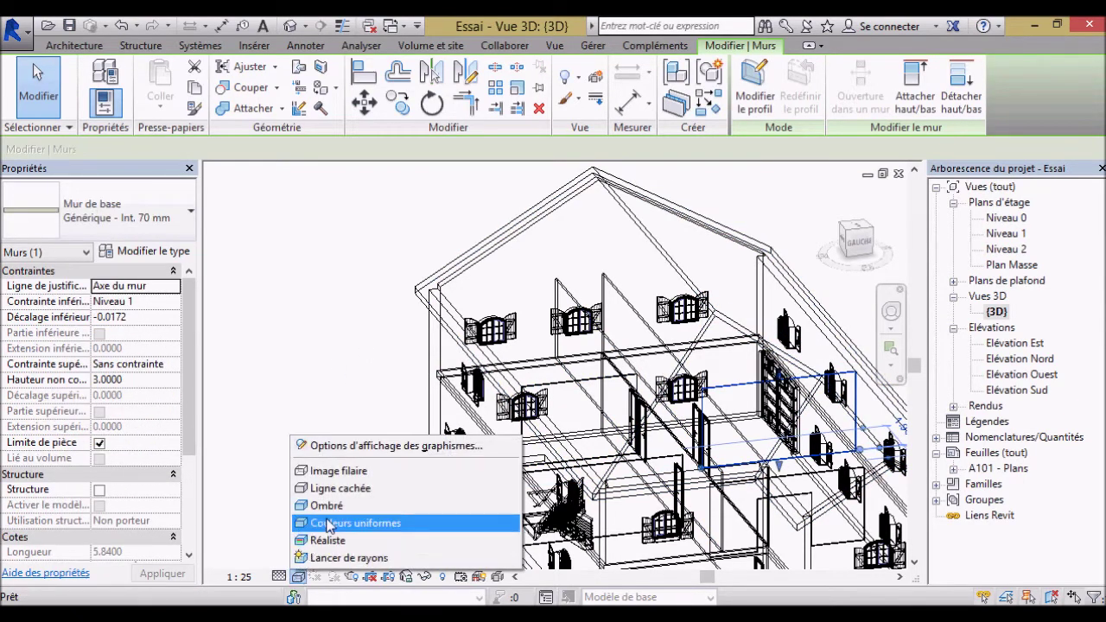
Switch the 3D view to the Couleurs uniformes visual style
click(332, 525)
click(323, 422)
shift+middle_drag(323, 422, 234, 452)
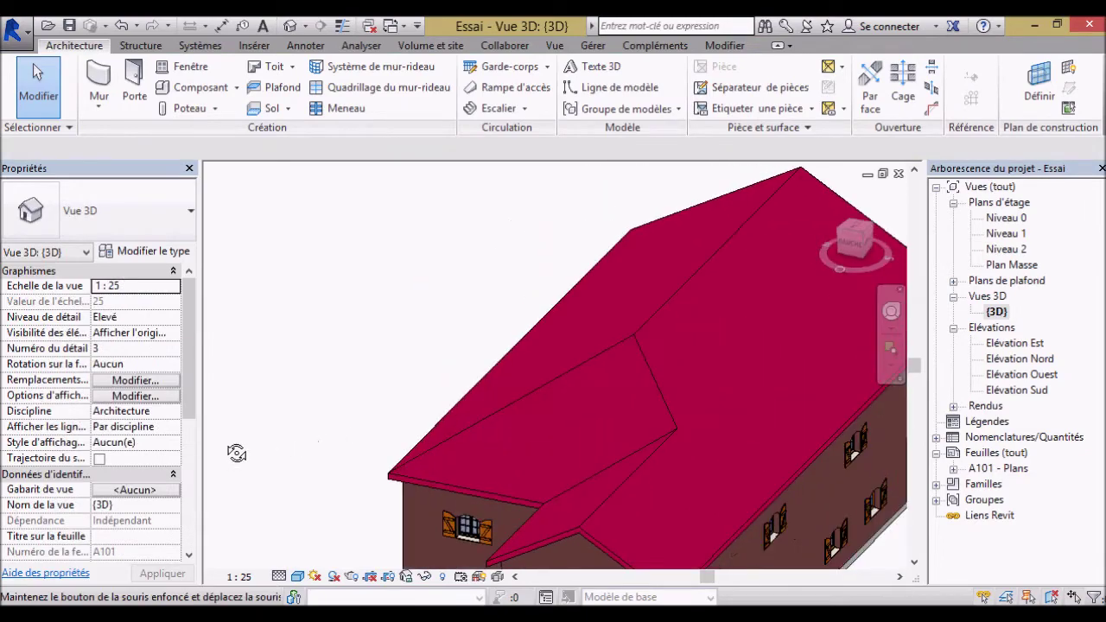
Hide the roof again in the 3D view, then open the Niveau 1 floor plan
right_click(642, 311)
mouse_move(757, 322)
mouse_move(719, 302)
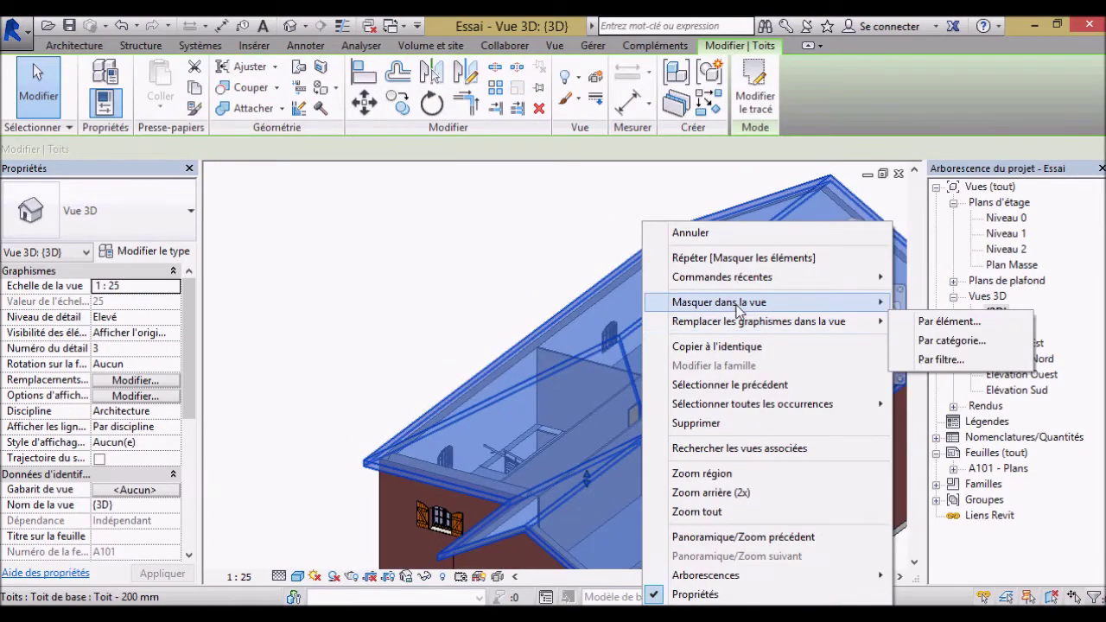
click(929, 303)
mouse_move(417, 318)
shift+middle_down()
mouse_move(257, 454)
mouse_move(212, 343)
mouse_move(227, 324)
mouse_move(384, 474)
mouse_move(345, 463)
shift+middle_up()
scroll(378, 497, down, 5)
scroll(378, 498, up, 3)
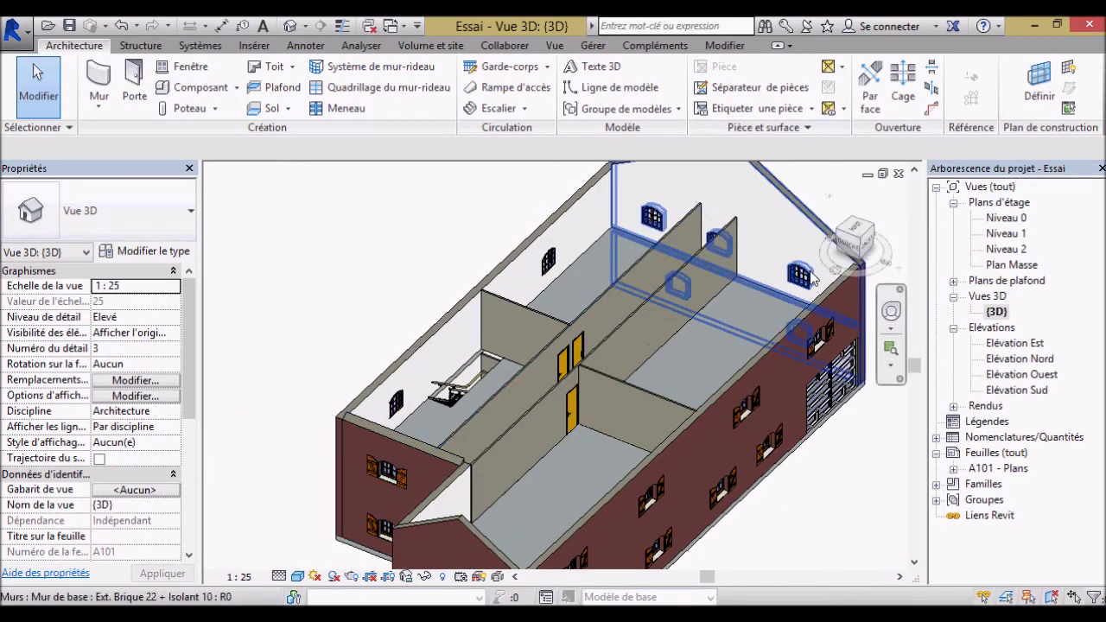
double_click(1007, 234)
scroll(910, 282, up, 1)
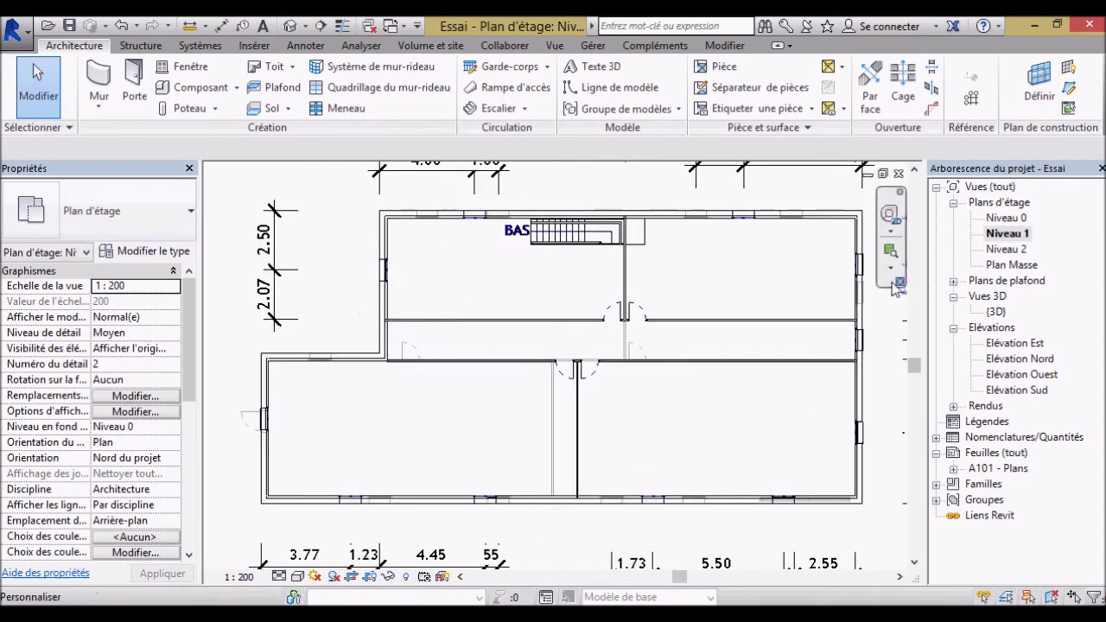
click(292, 96)
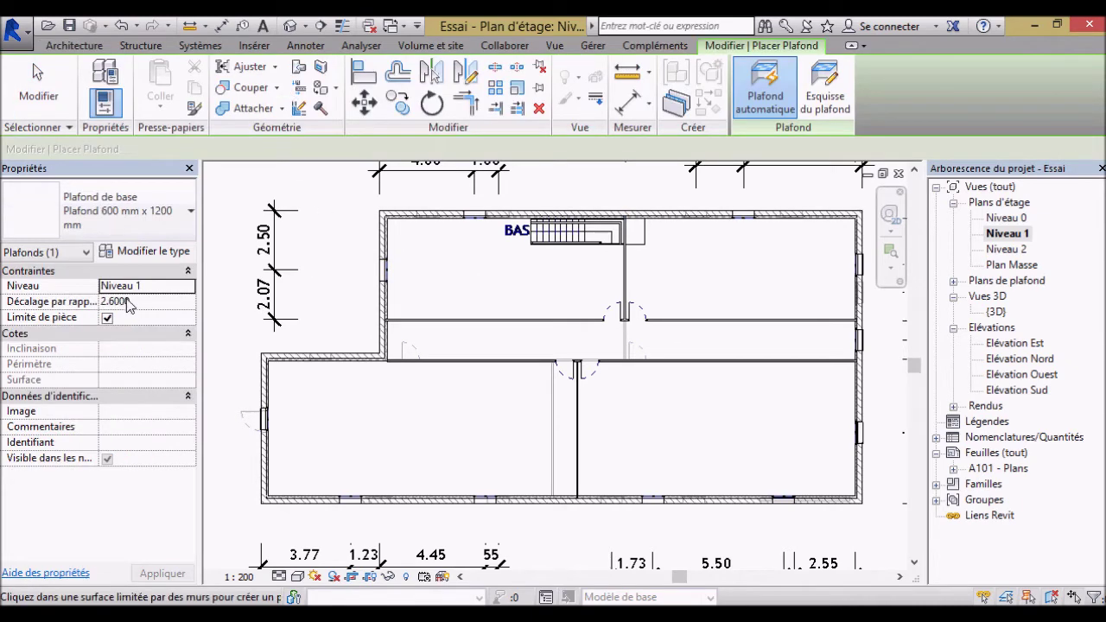
double_click(994, 313)
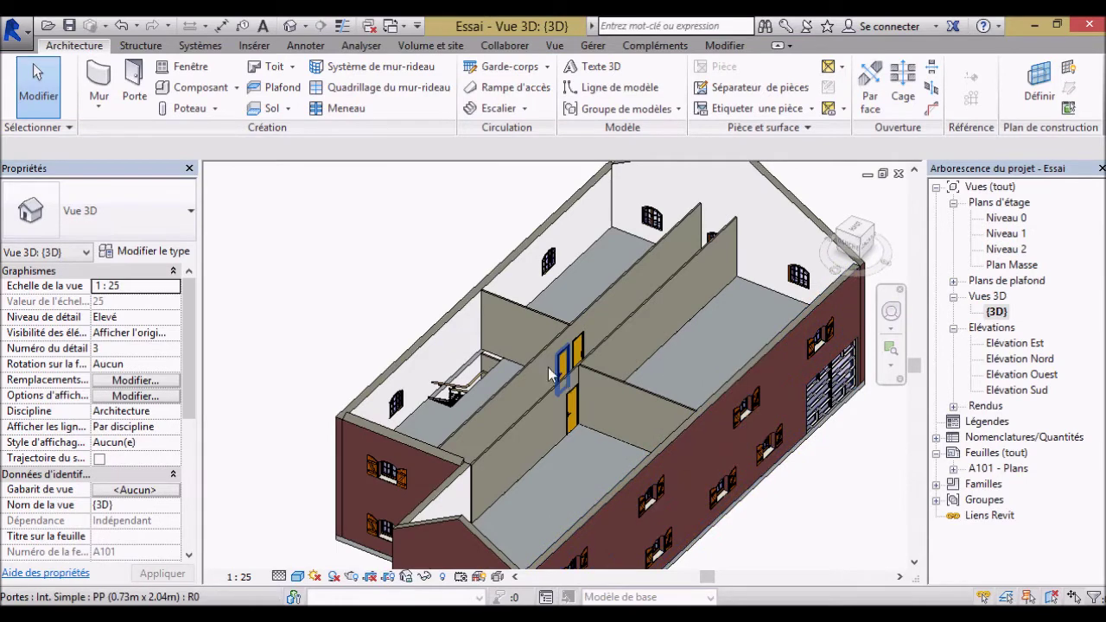
click(547, 396)
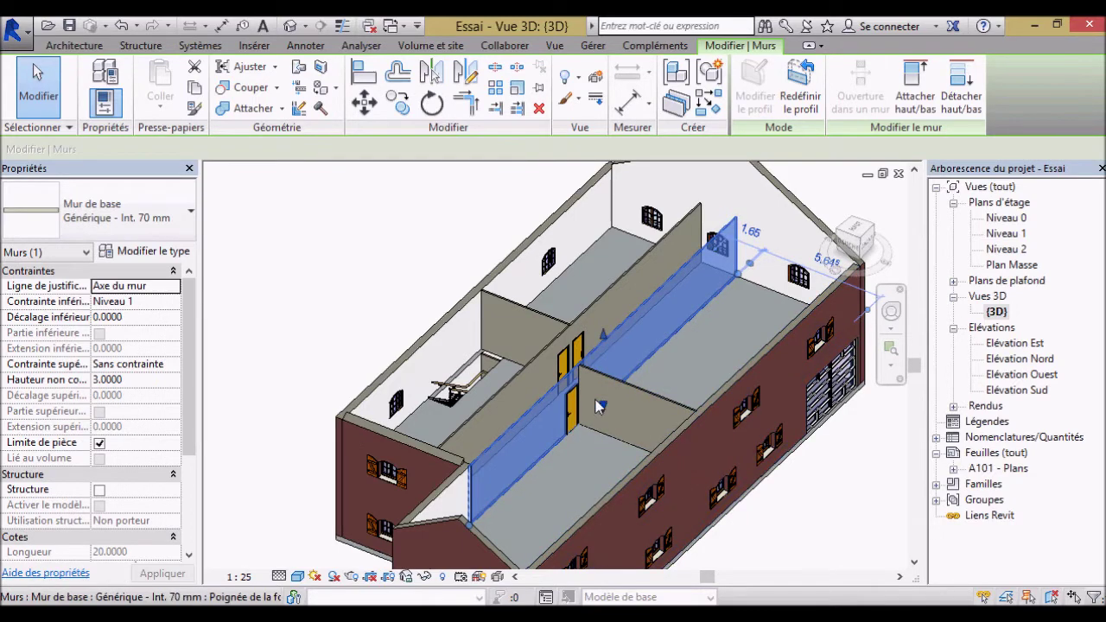
key(Escape)
double_click(1020, 234)
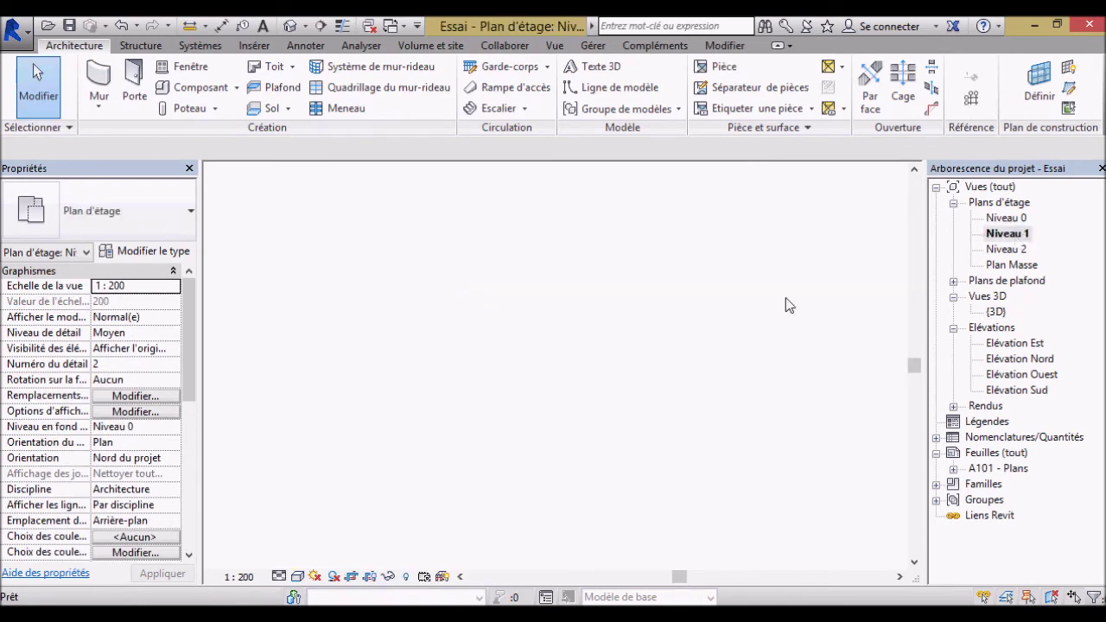
Place a Plafond ceiling in the upper-right Niveau 1 room, dismiss the warning, and view it in 3D
click(278, 87)
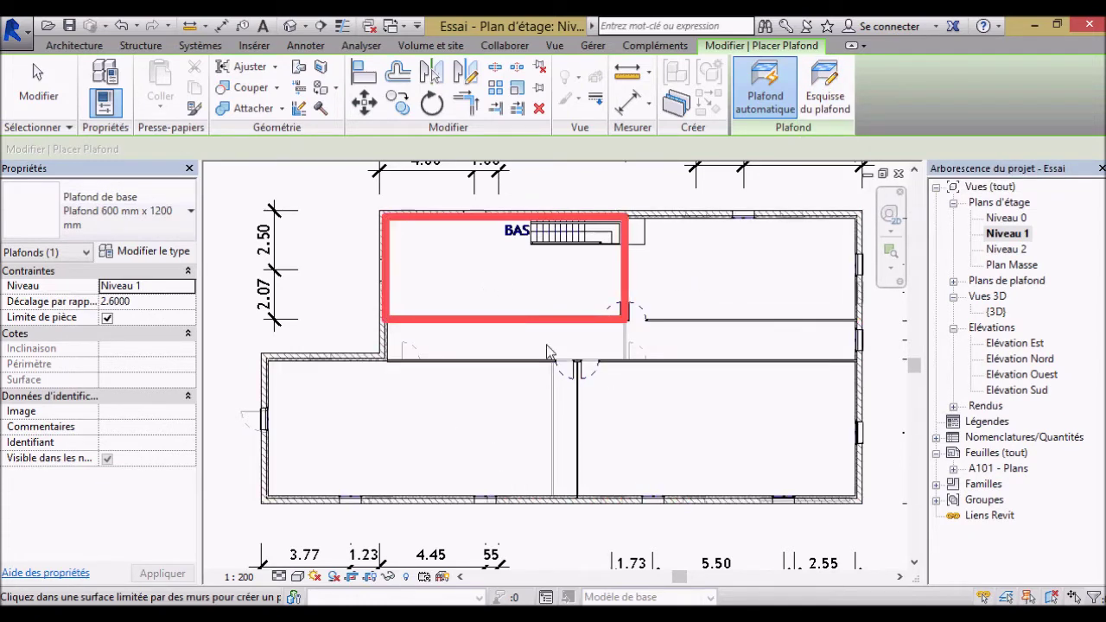
click(757, 292)
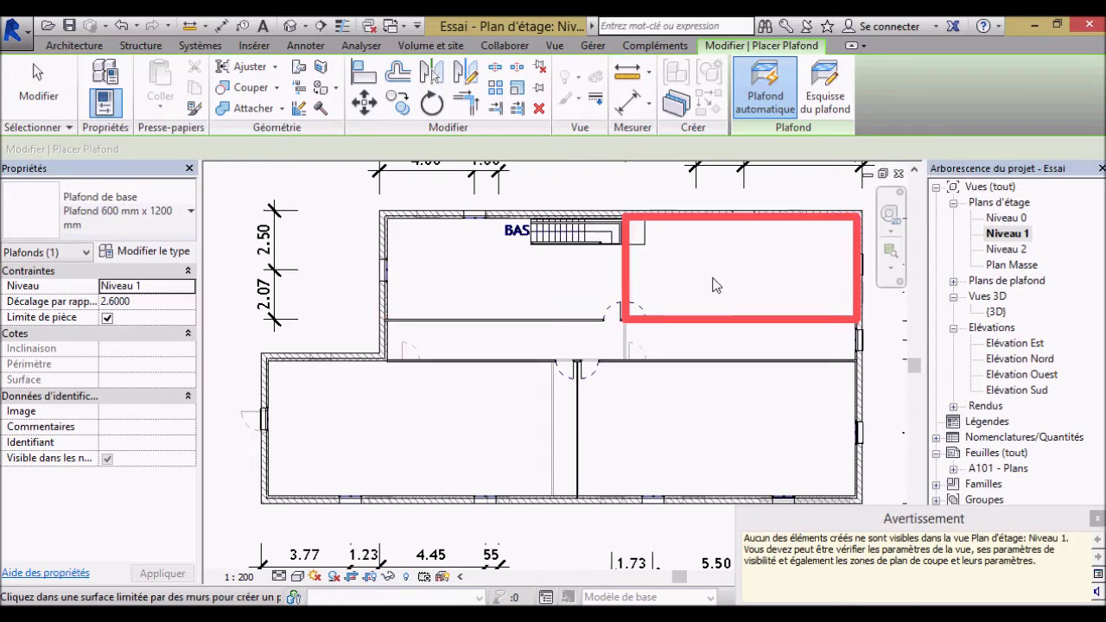
click(1096, 518)
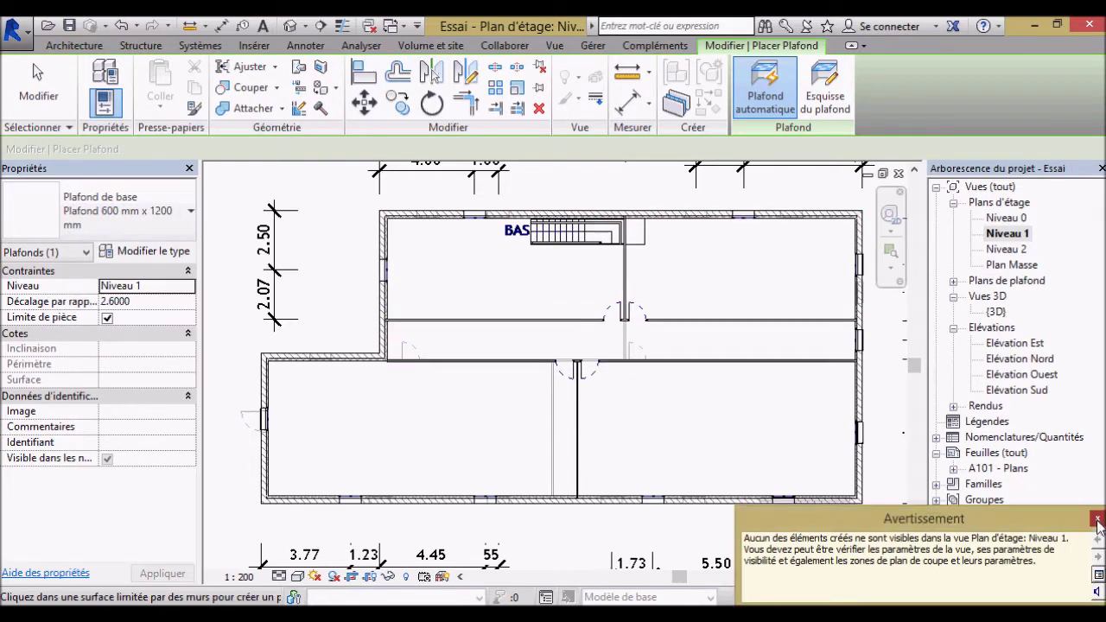
double_click(996, 311)
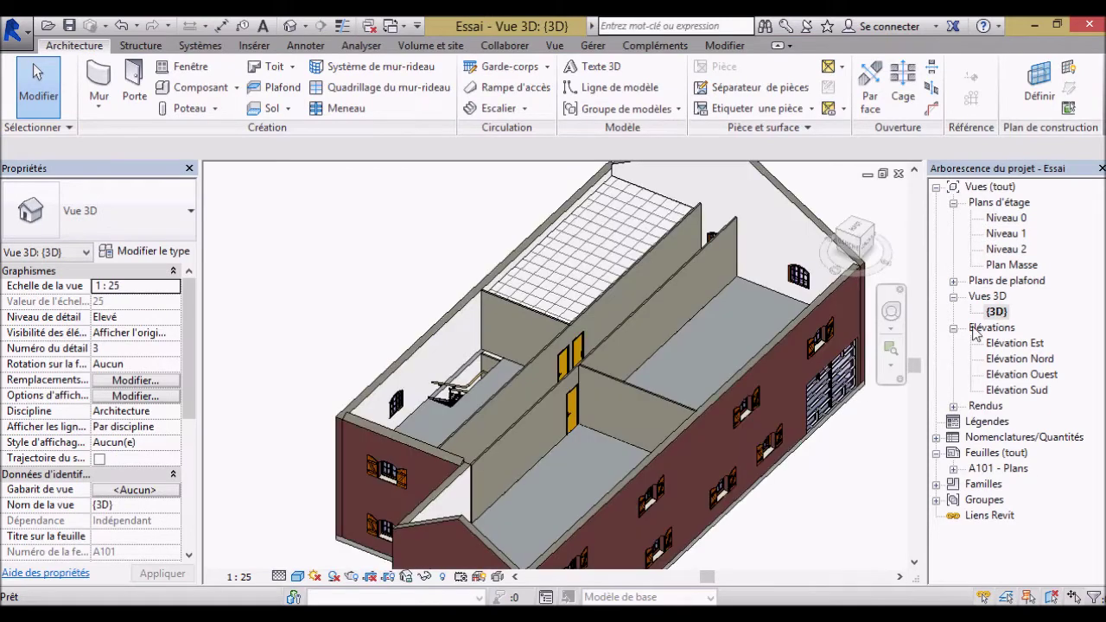
Select the new ceiling and review its Plafond 600 x 1200 mm type in the type selector
shift+middle_drag(661, 331, 545, 248)
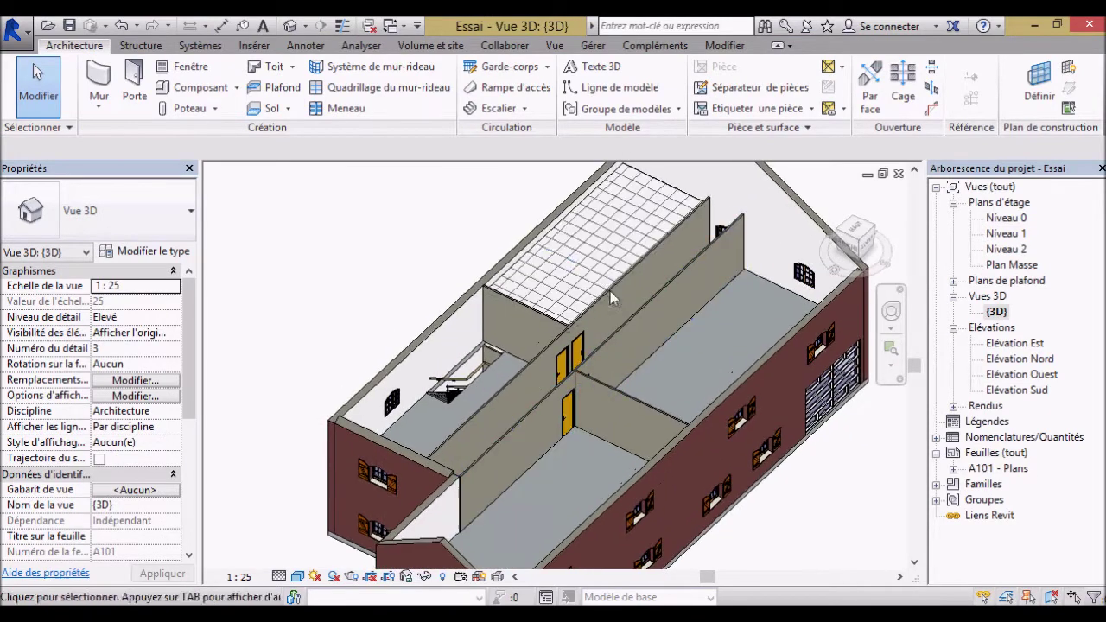
click(544, 248)
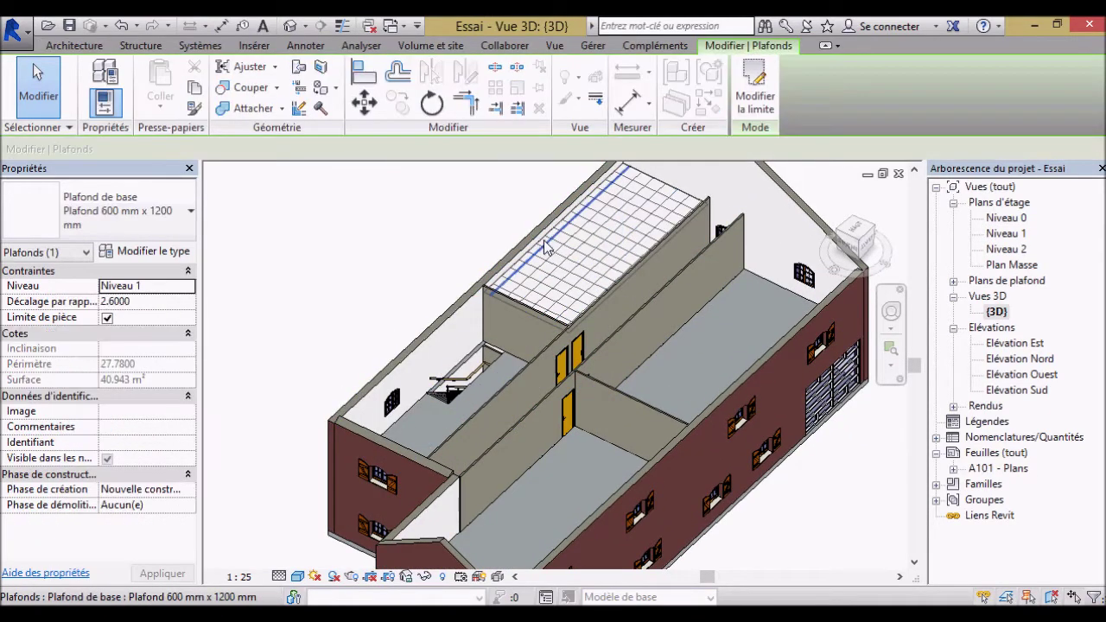
click(93, 205)
click(136, 207)
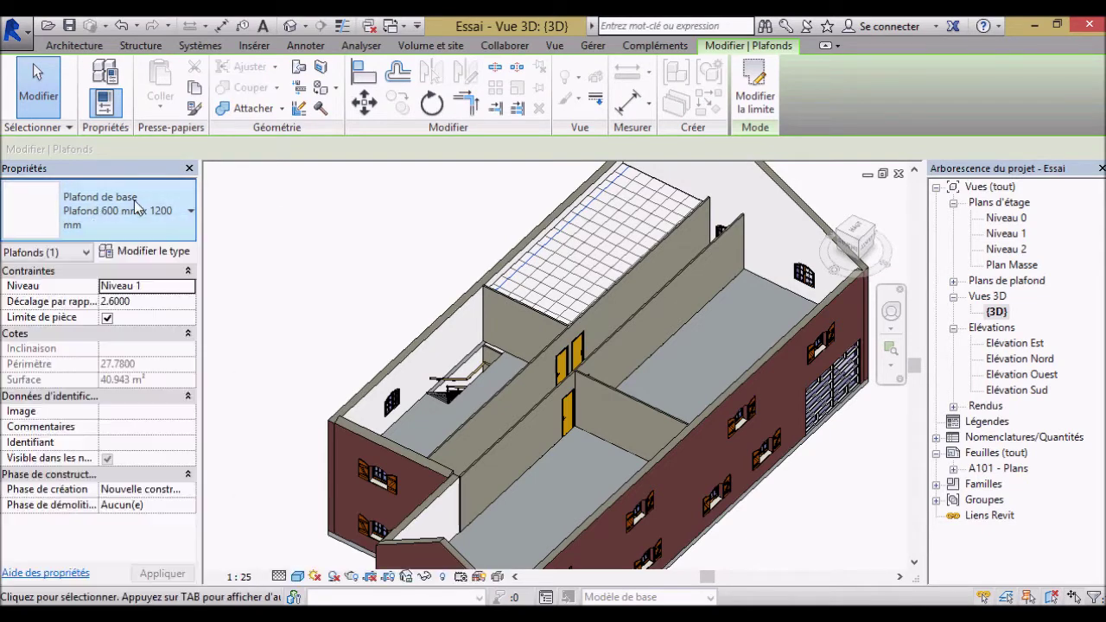
click(34, 259)
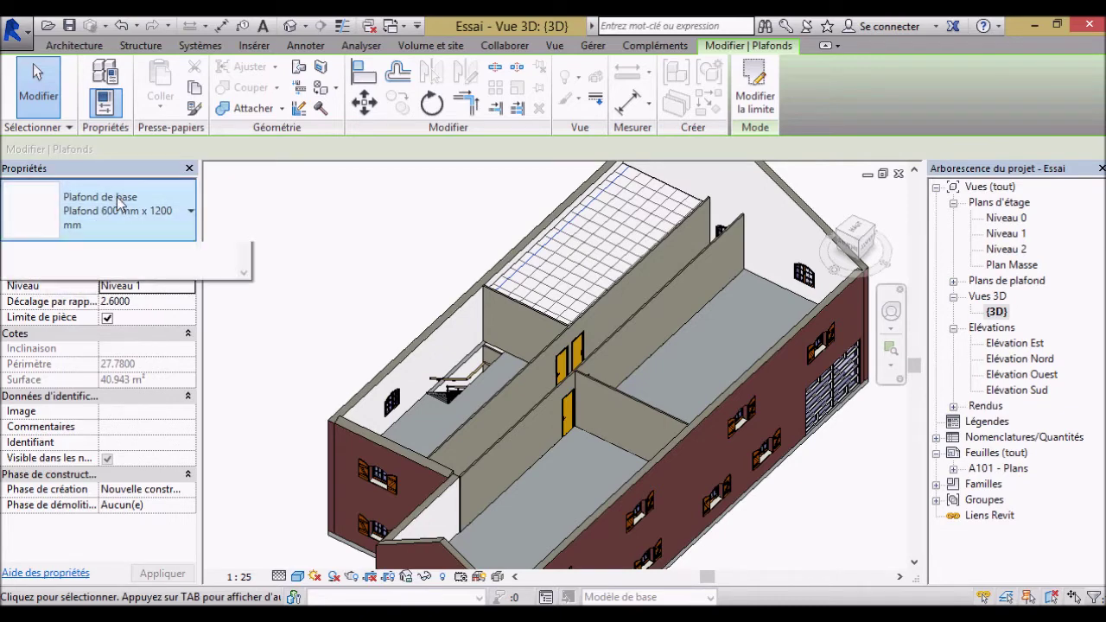
click(292, 298)
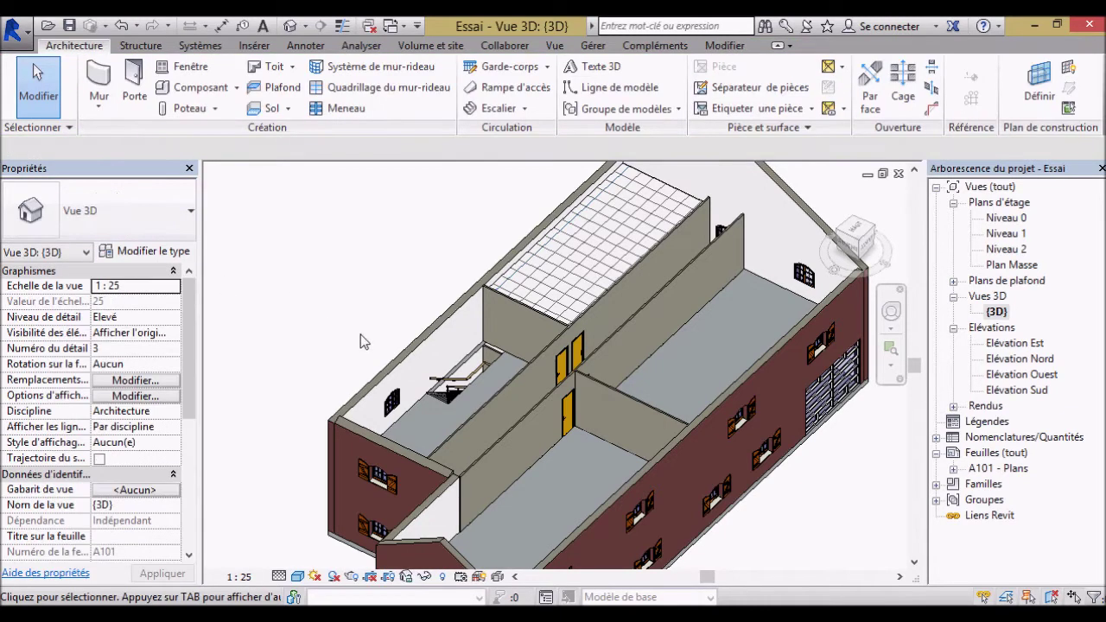
click(267, 108)
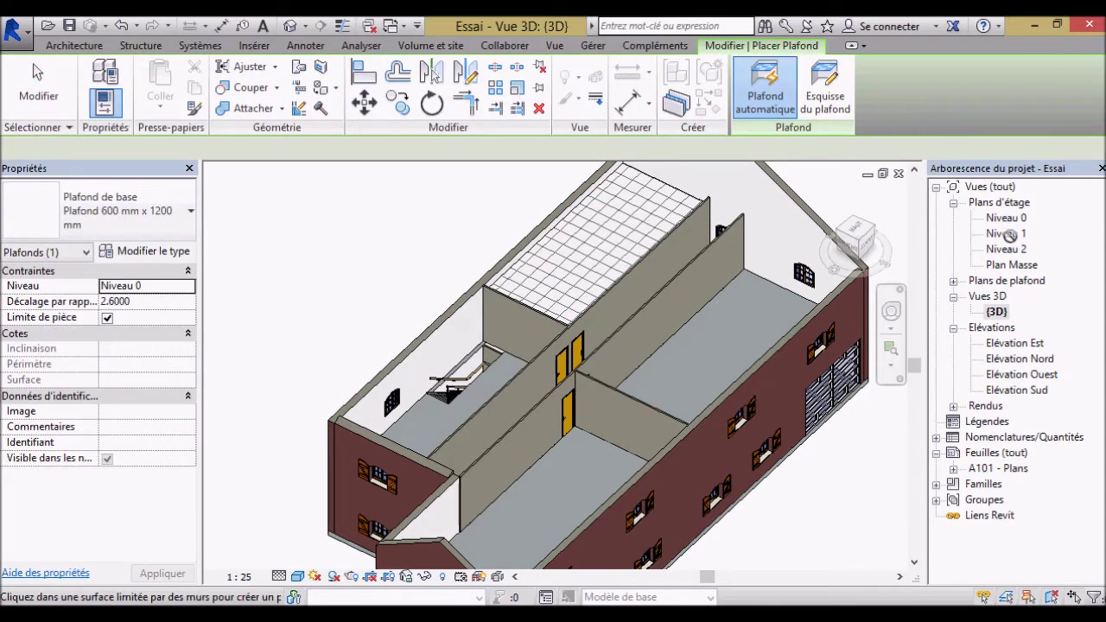
Add ceilings to the top-left stair room and a lower room on Niveau 1, then check them in 3D
key(ctrl+Tab)
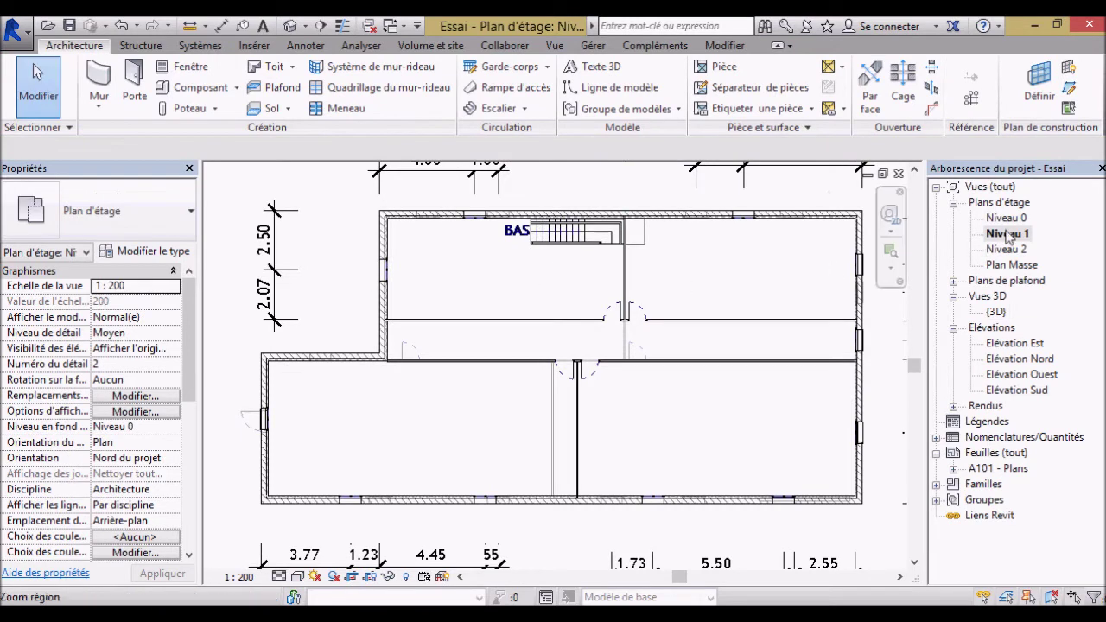
click(268, 88)
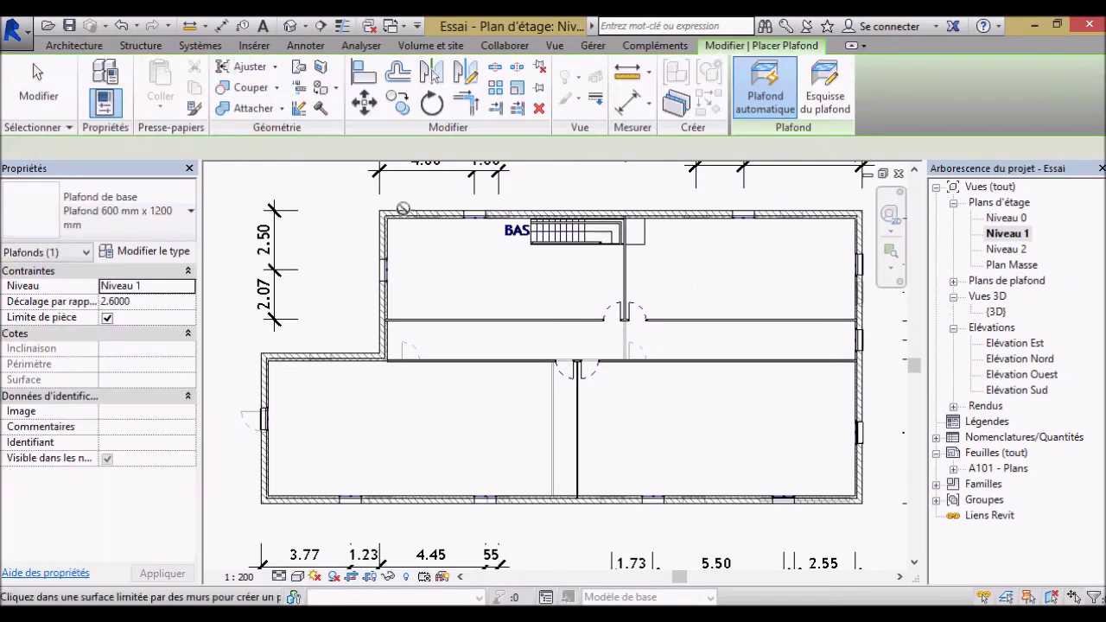
click(476, 254)
click(630, 414)
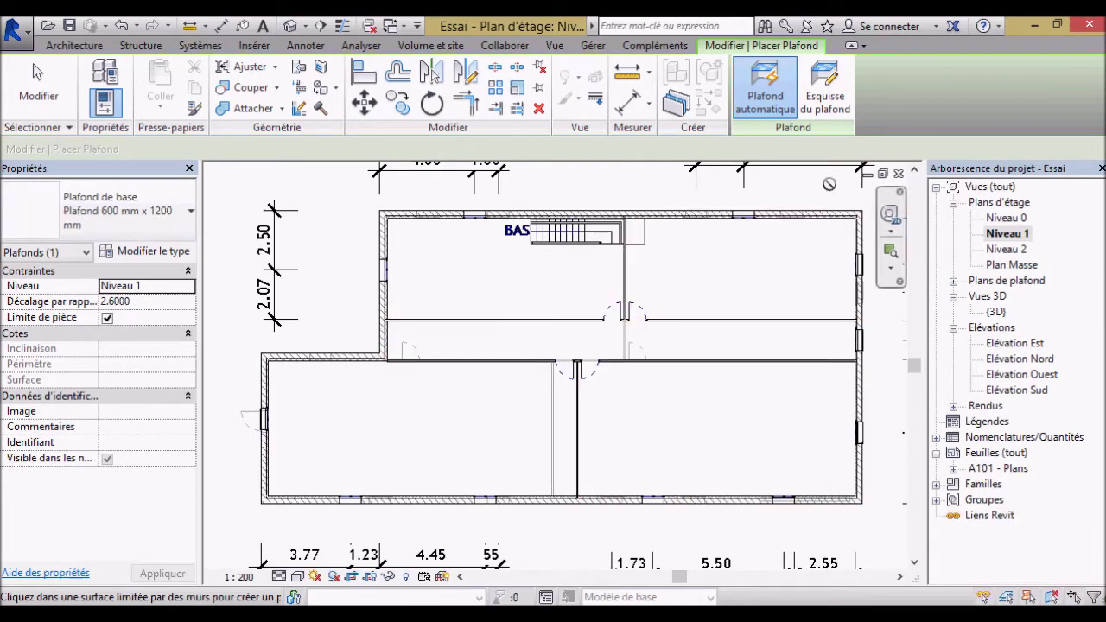
double_click(995, 311)
mouse_move(855, 527)
shift+middle_down()
mouse_move(680, 275)
mouse_move(806, 333)
mouse_move(1010, 227)
shift+middle_up()
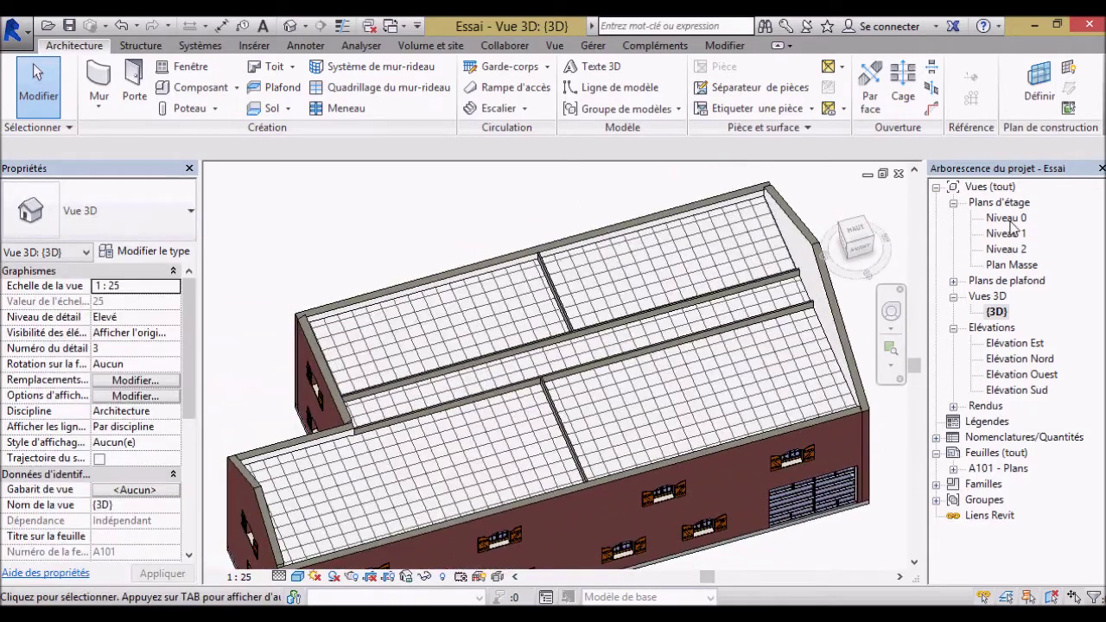
Place 600 x 1200 mm ceilings in the upper-left and upper-right Niveau 0 rooms, then reopen 3D
double_click(1008, 220)
scroll(661, 332, down, 3)
scroll(604, 293, down, 2)
scroll(515, 239, up, 1)
scroll(515, 227, up, 2)
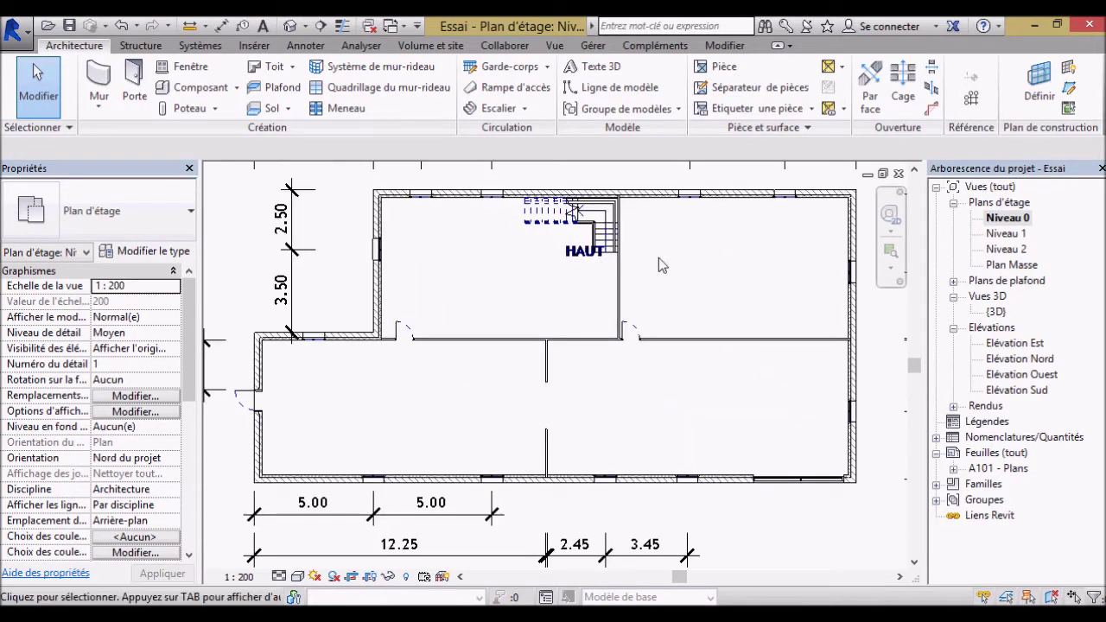
click(277, 87)
click(441, 298)
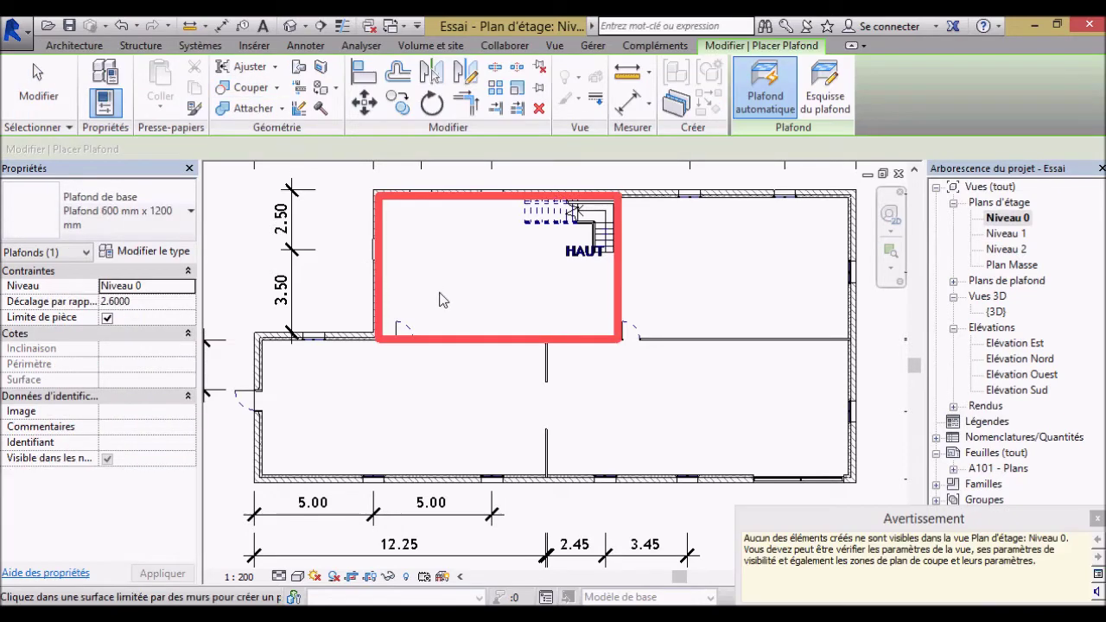
click(712, 268)
click(1096, 519)
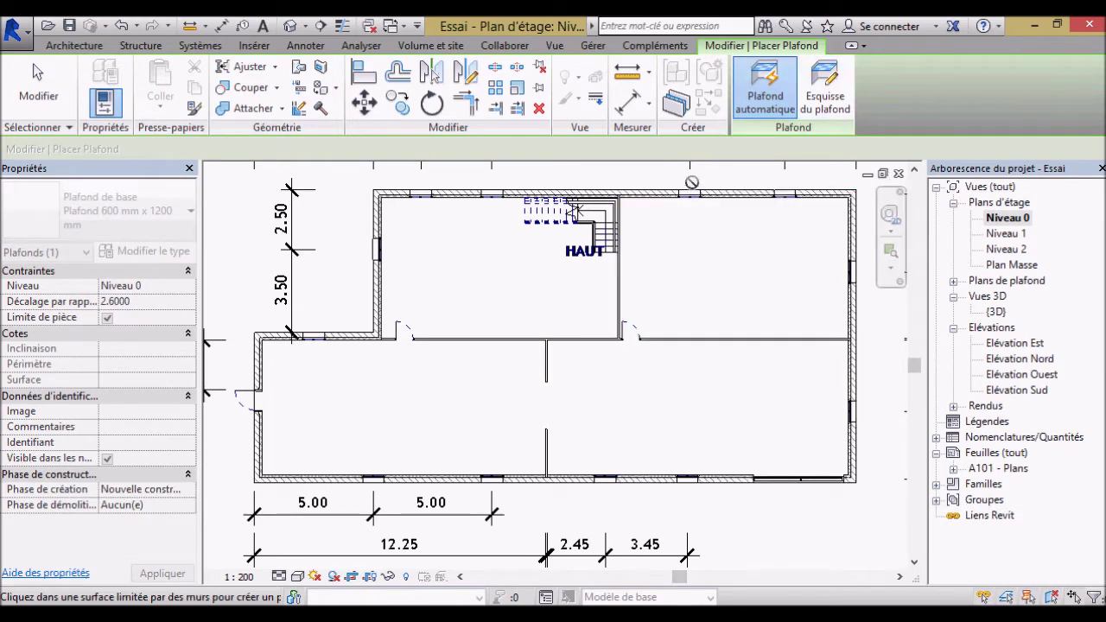
double_click(995, 311)
shift+middle_drag(619, 439, 663, 368)
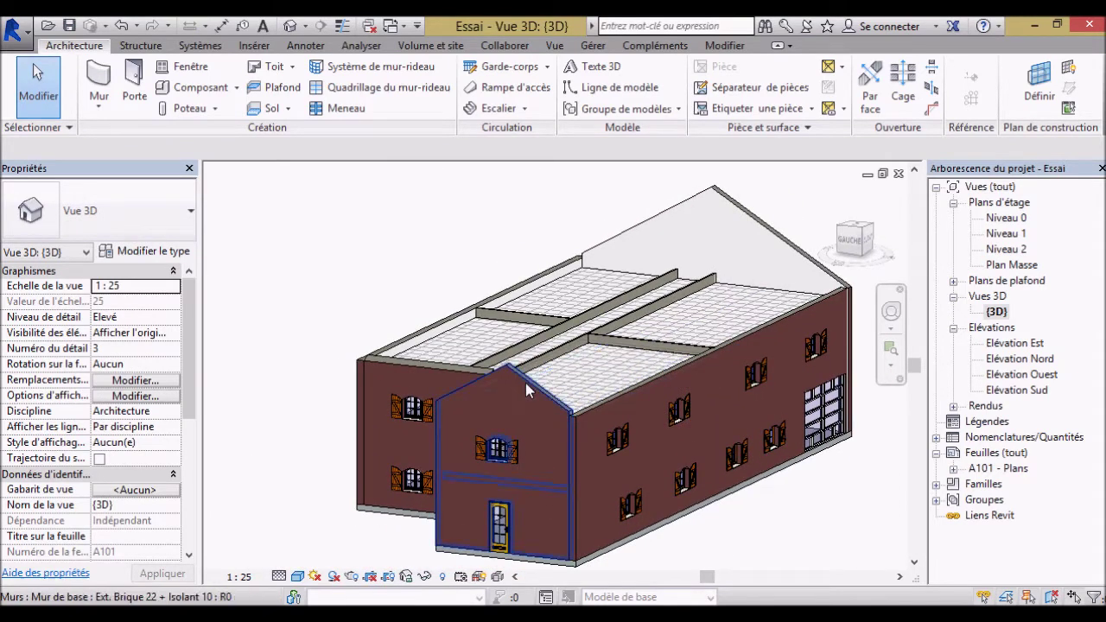
Hide the front gable wall via Masquer dans la vue > Élément to reveal both storeys' ceilings
click(527, 392)
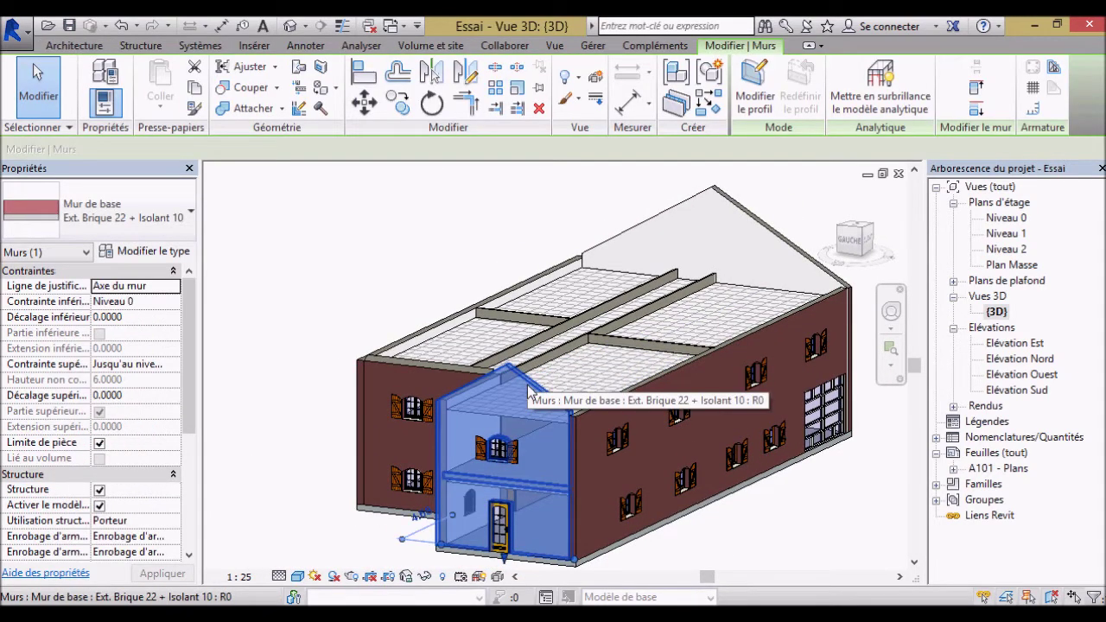
scroll(503, 519, up, 5)
mouse_move(504, 518)
shift+middle_down()
mouse_move(674, 436)
mouse_move(662, 435)
mouse_move(649, 380)
shift+middle_up()
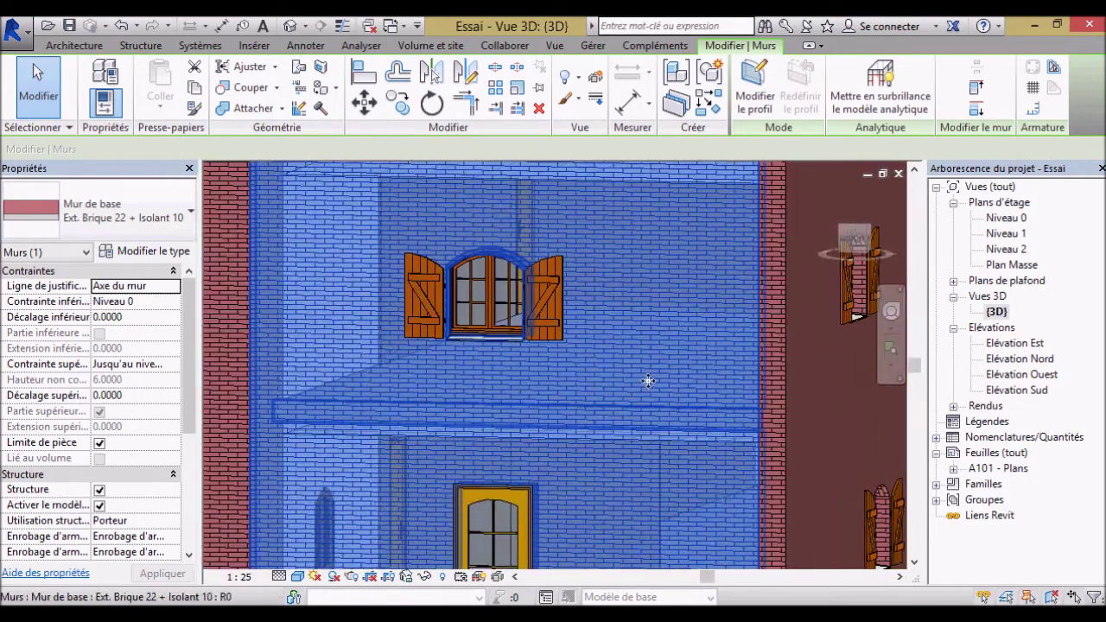
right_click(649, 384)
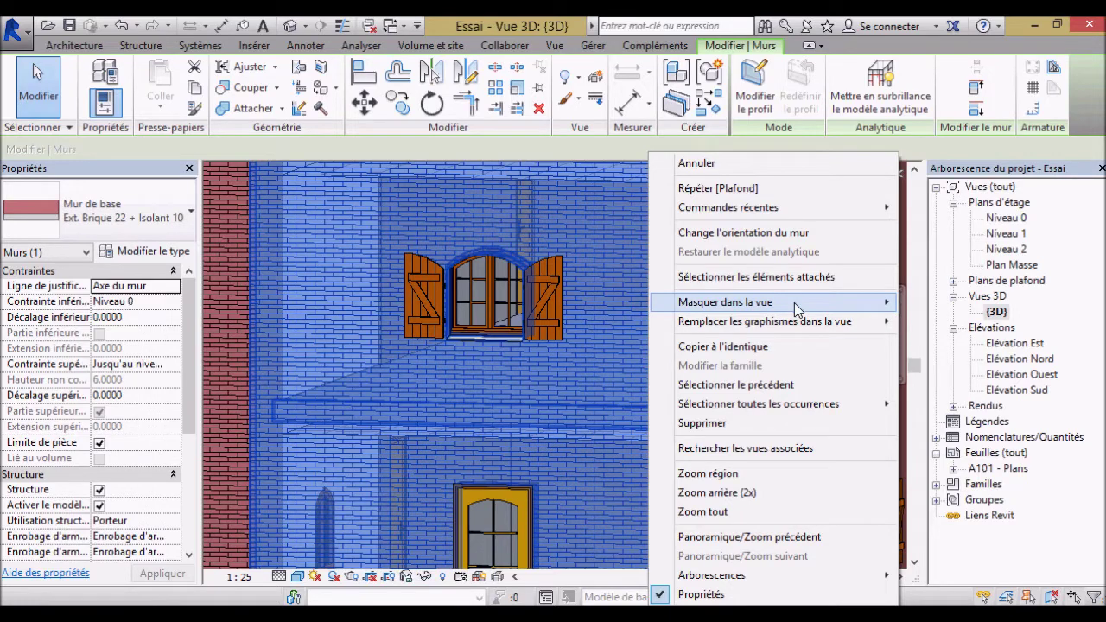
click(932, 303)
mouse_move(665, 432)
shift+middle_down()
mouse_move(540, 442)
mouse_move(547, 462)
mouse_move(546, 442)
mouse_move(517, 459)
mouse_move(601, 480)
mouse_move(590, 419)
shift+middle_up()
scroll(530, 466, up, 3)
scroll(590, 419, down, 2)
scroll(648, 420, down, 2)
scroll(696, 420, down, 2)
scroll(696, 420, up, 1)
scroll(810, 376, up, 2)
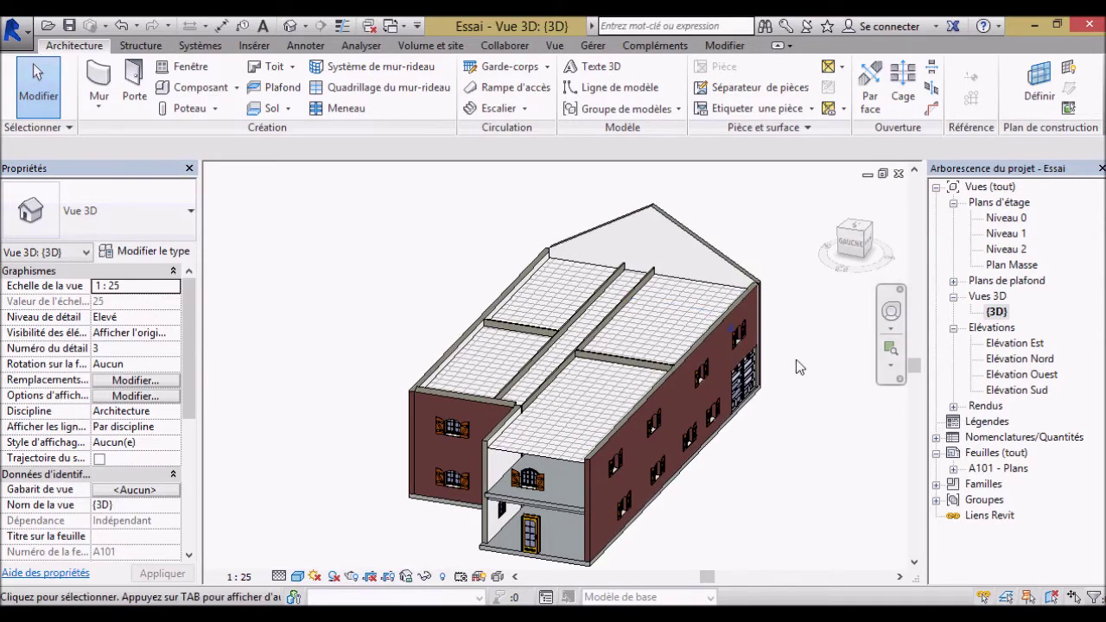